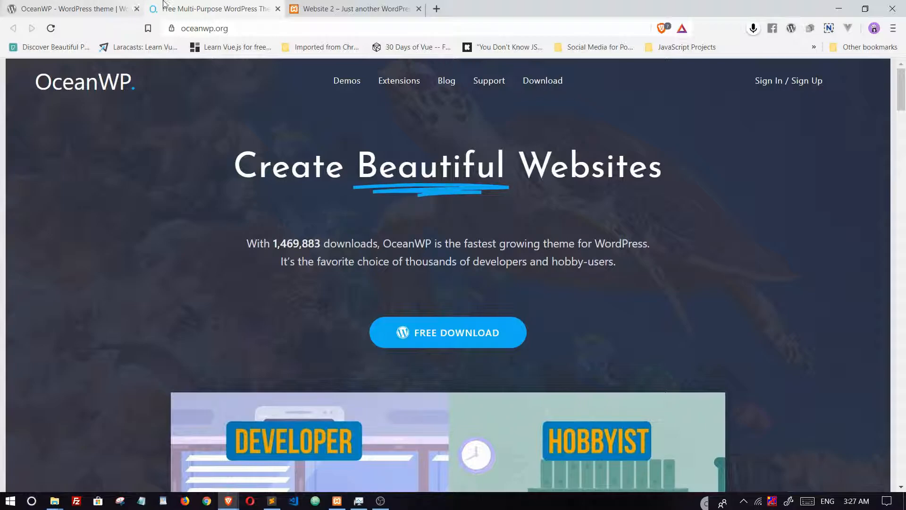
Step: Look over the local Mega Gym site's footer and the OceanWP homepage in the browser
click(317, 6)
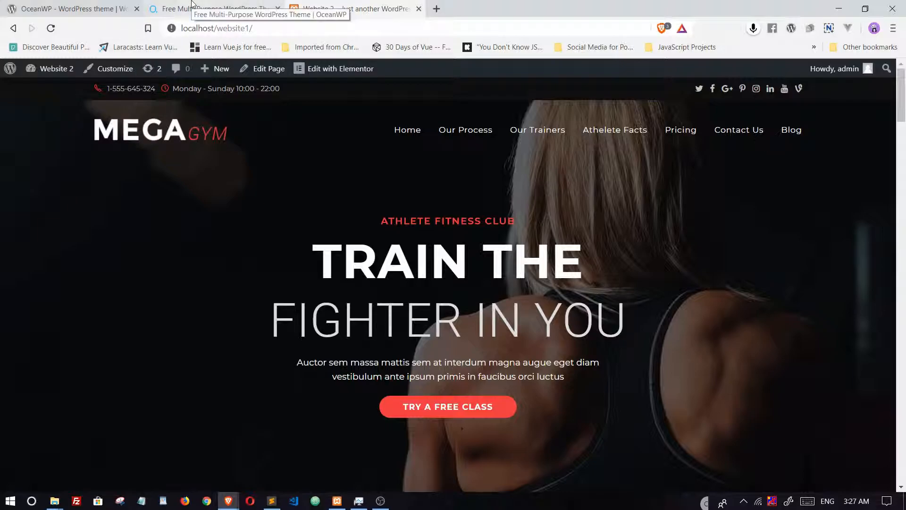
scroll(293, 161, down, 2)
scroll(311, 169, up, 2)
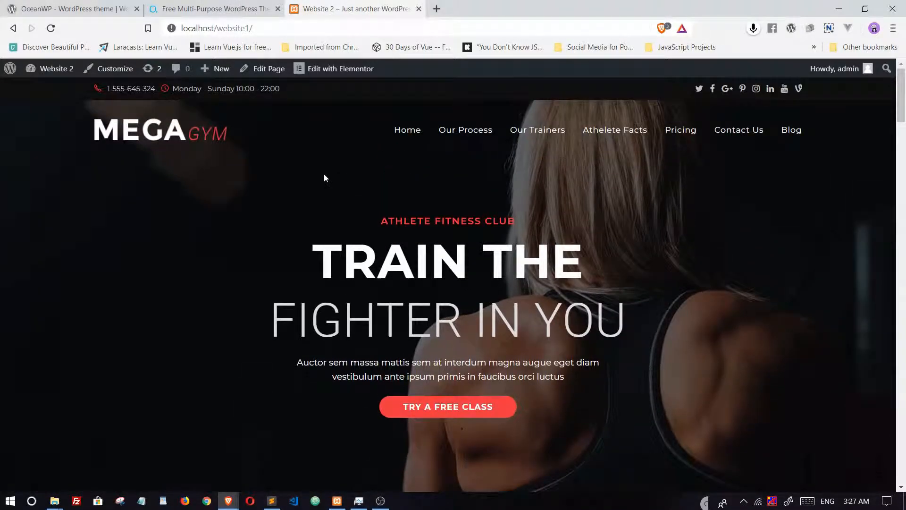
scroll(324, 178, down, 15)
scroll(324, 178, down, 20)
scroll(324, 178, down, 10)
scroll(324, 178, up, 6)
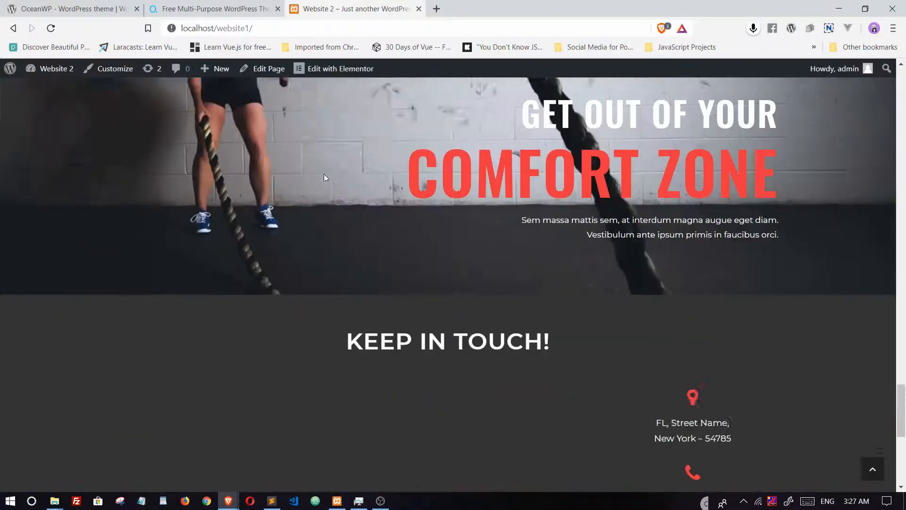
scroll(325, 178, up, 3)
scroll(324, 178, down, 10)
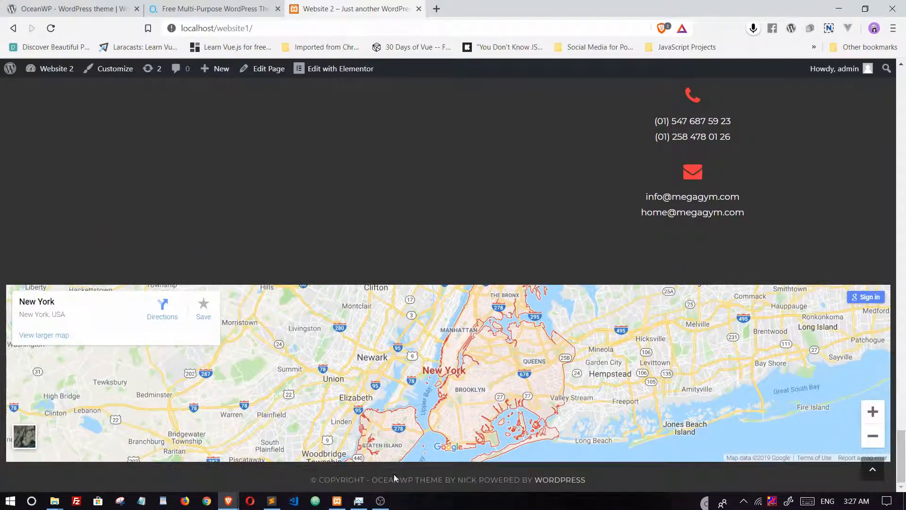
drag(373, 479, 408, 479)
scroll(395, 396, up, 10)
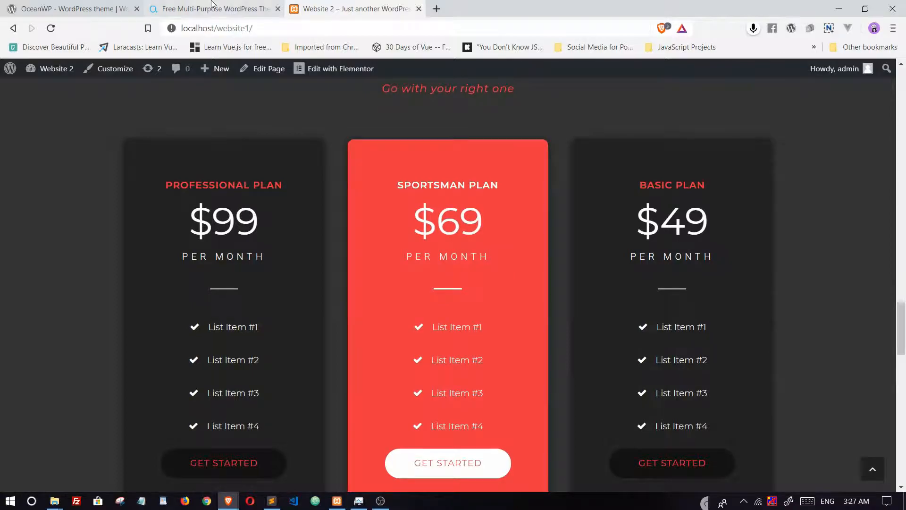
click(211, 6)
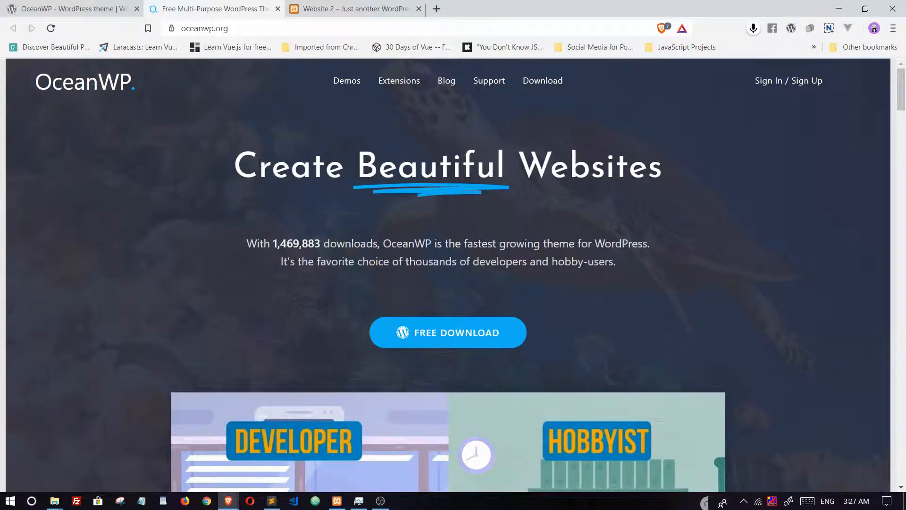
click(235, 27)
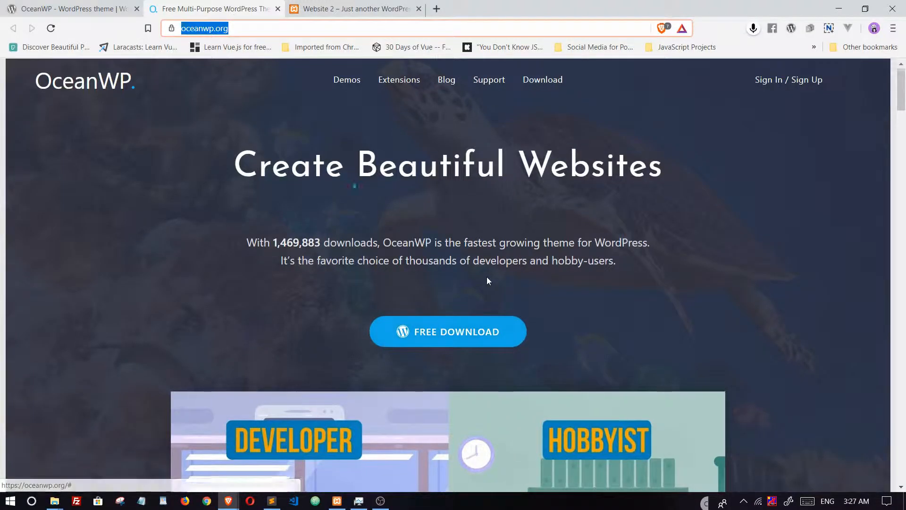
scroll(486, 278, down, 10)
scroll(487, 280, down, 15)
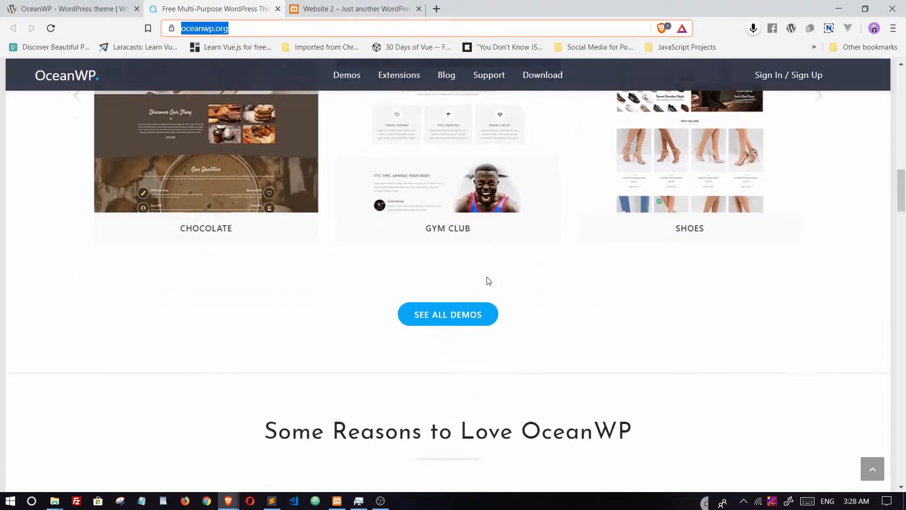
scroll(488, 281, up, 20)
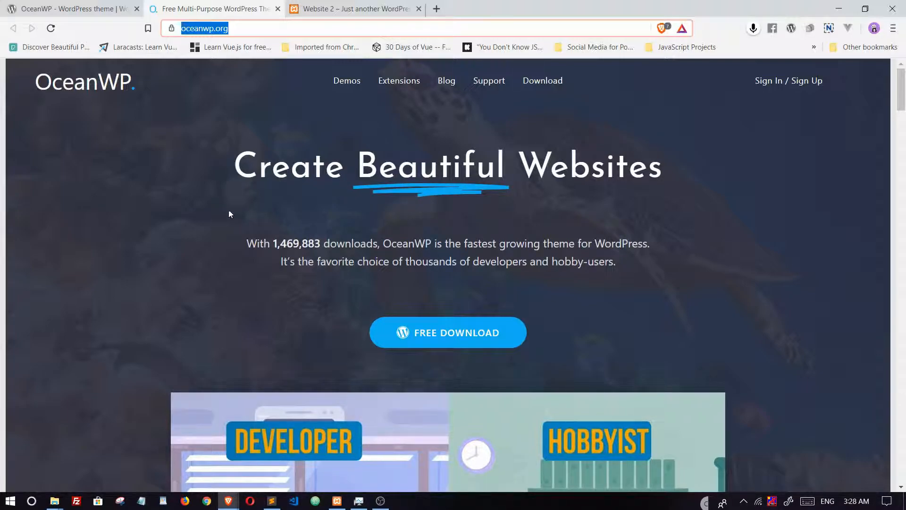
Step: Make a new folder named 'Megagym' in xampp's htdocs folder
mouse_move(55, 500)
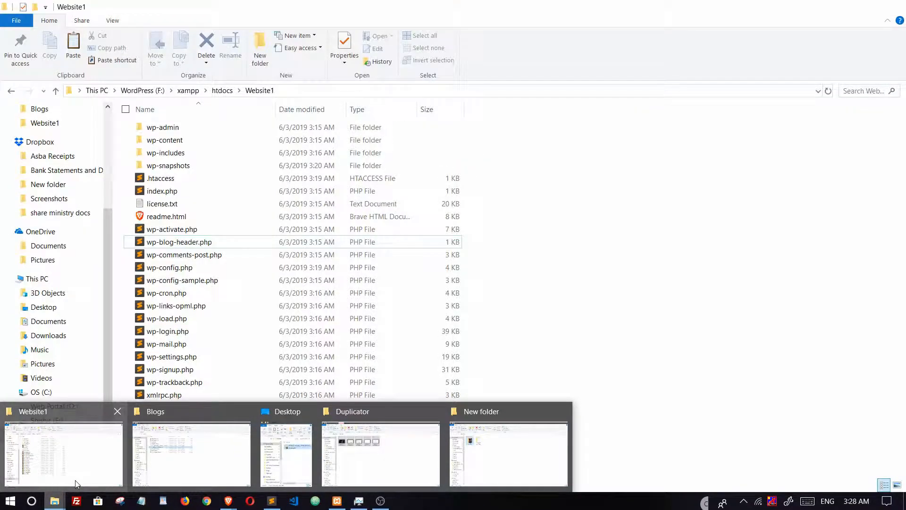
click(76, 482)
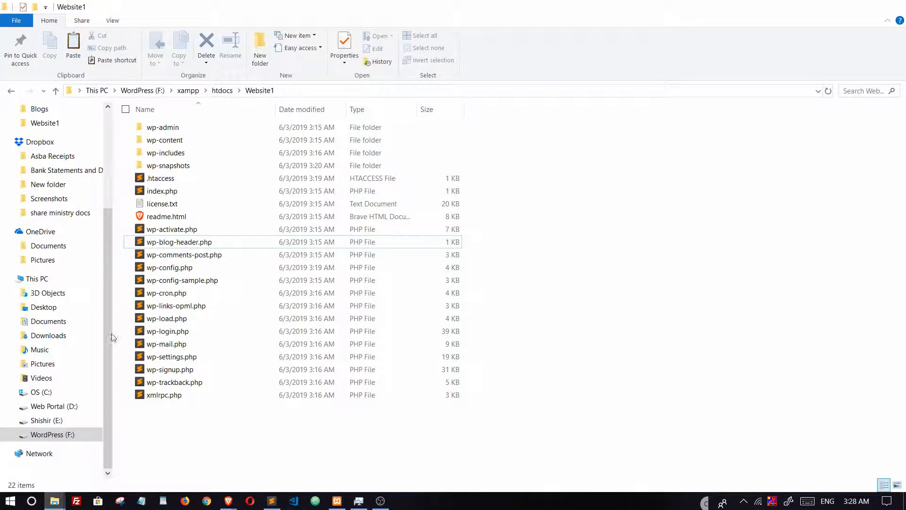
click(222, 91)
click(330, 348)
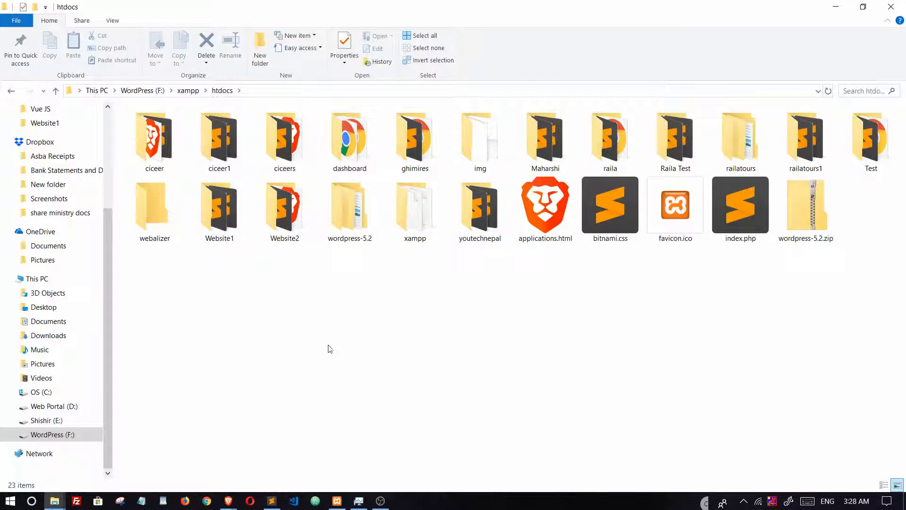
key(ctrl+shift+n)
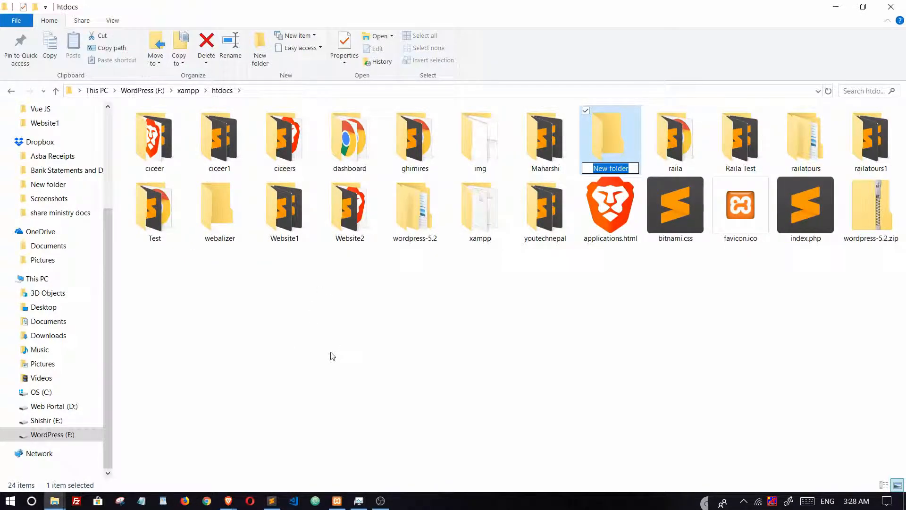
text(Me)
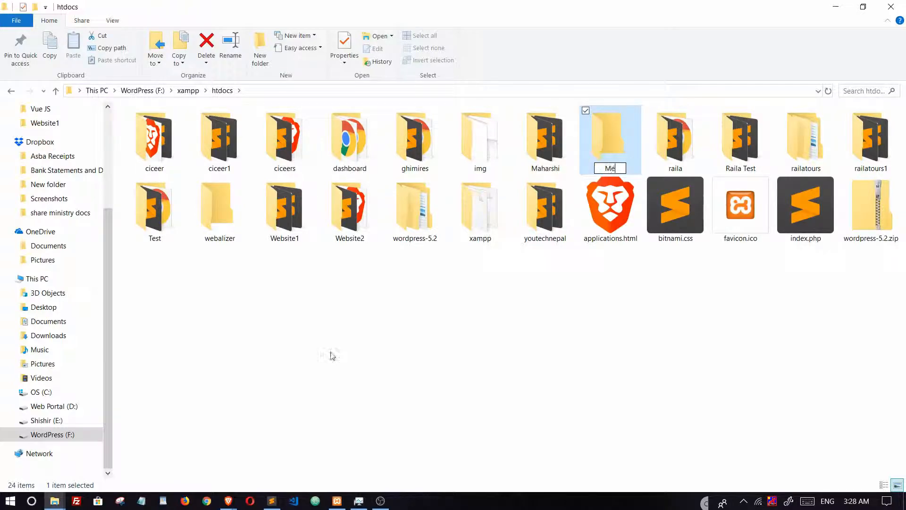
text(ga)
key(BackSpace)
text(gym)
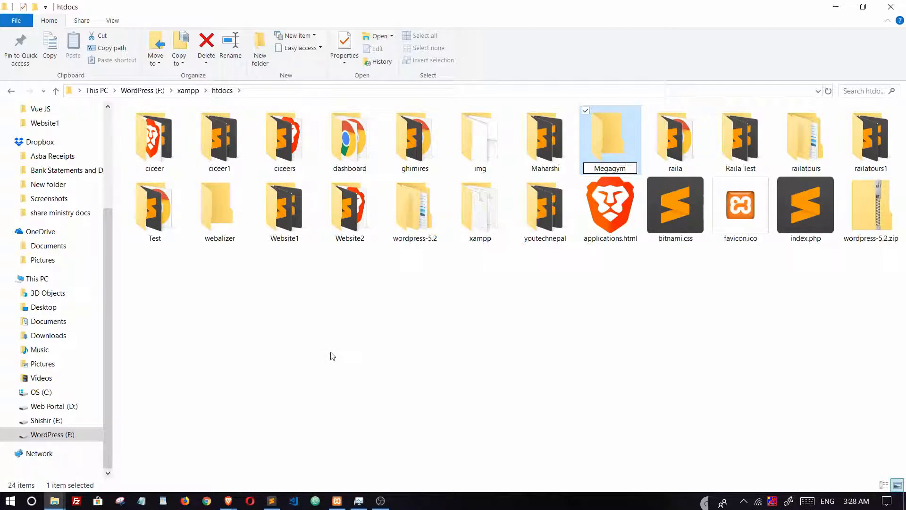
key(Return)
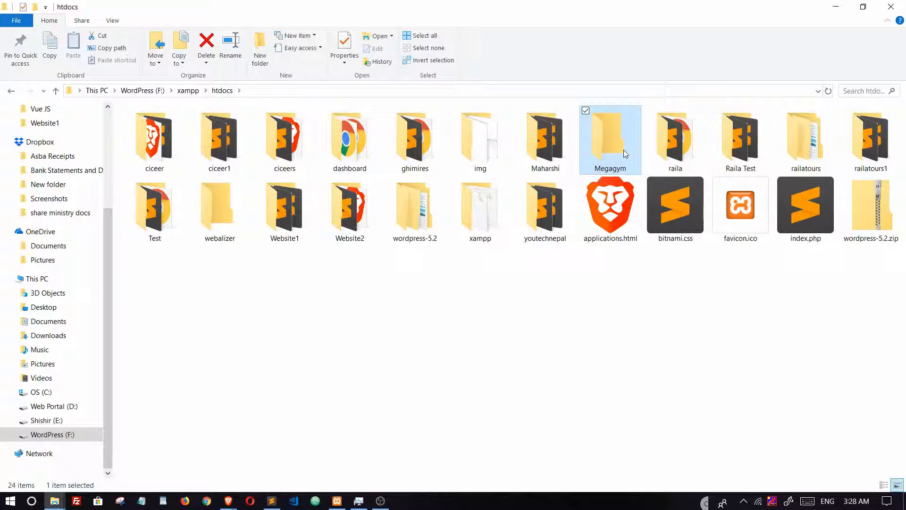
Step: Copy all 19 files and folders from wordpress-5.2\wordpress
click(881, 227)
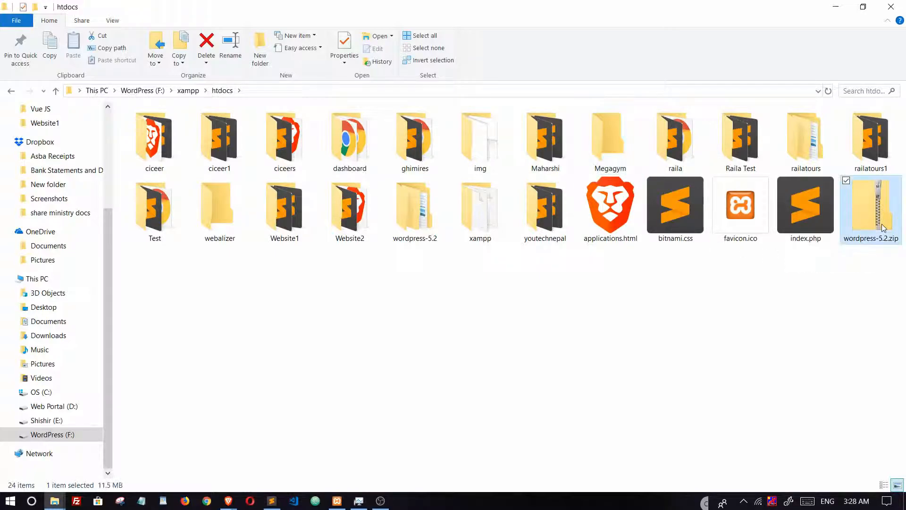
double_click(418, 222)
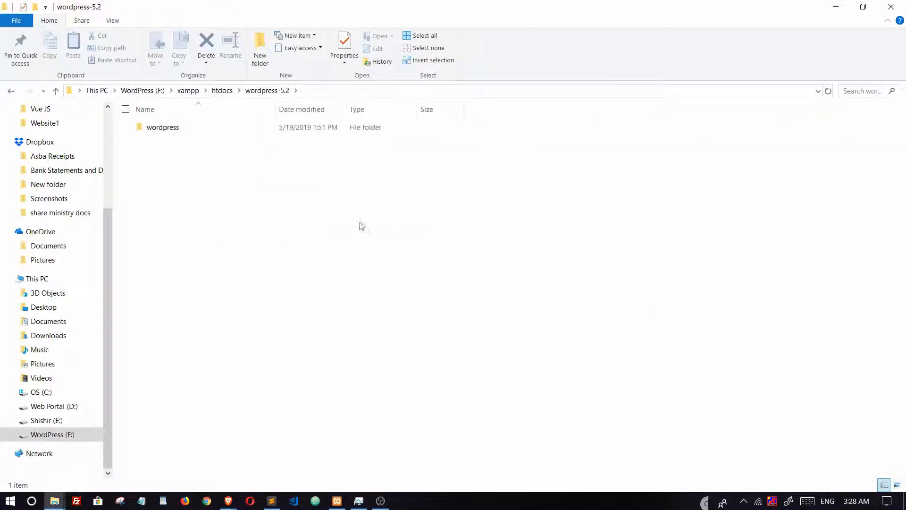
double_click(198, 133)
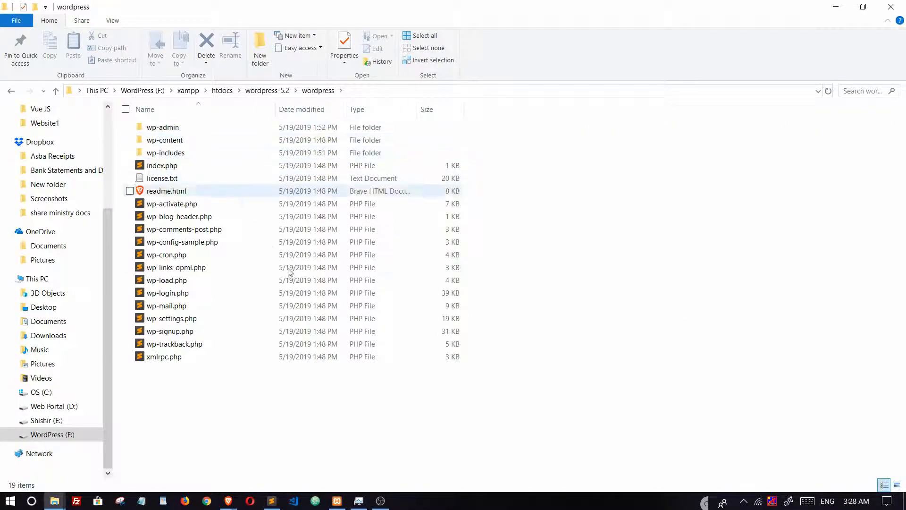
drag(495, 361, 162, 126)
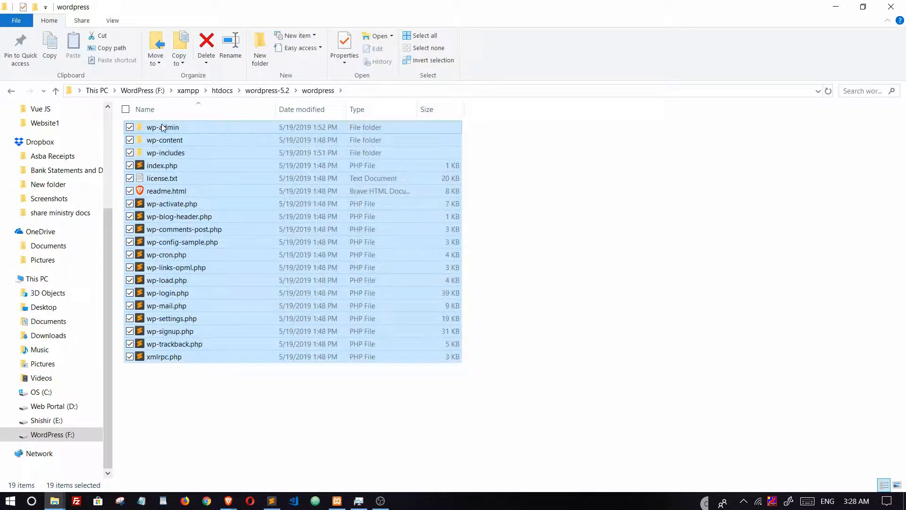
key(ctrl+c)
Step: Paste the WordPress files into the Megagym folder and return to the OceanWP browser window
click(12, 92)
click(12, 92)
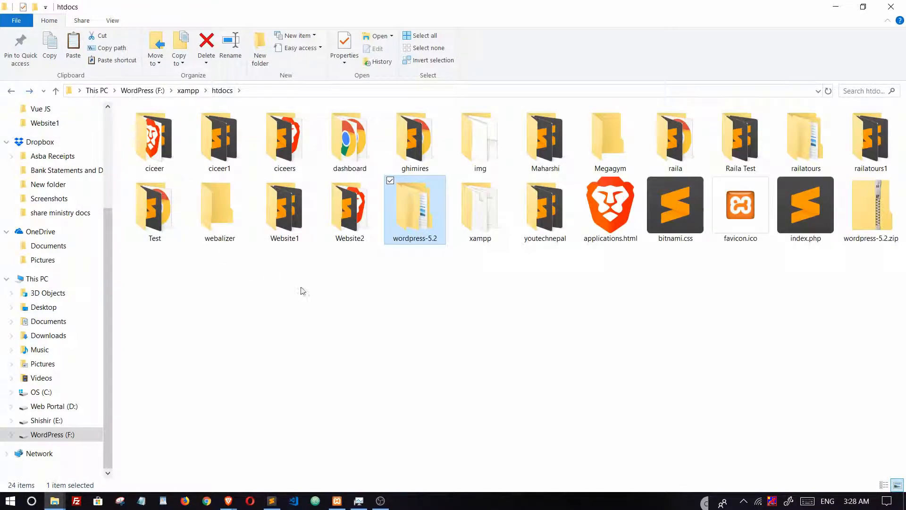
double_click(613, 153)
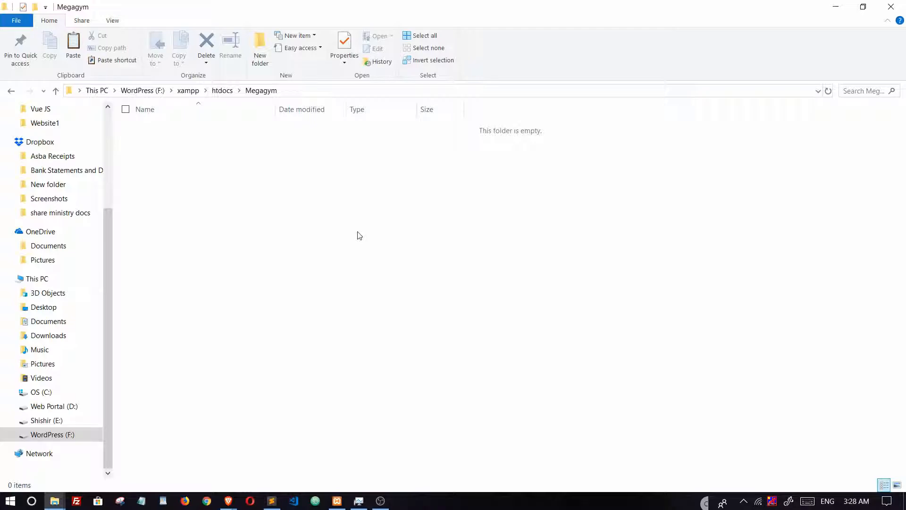
key(ctrl+v)
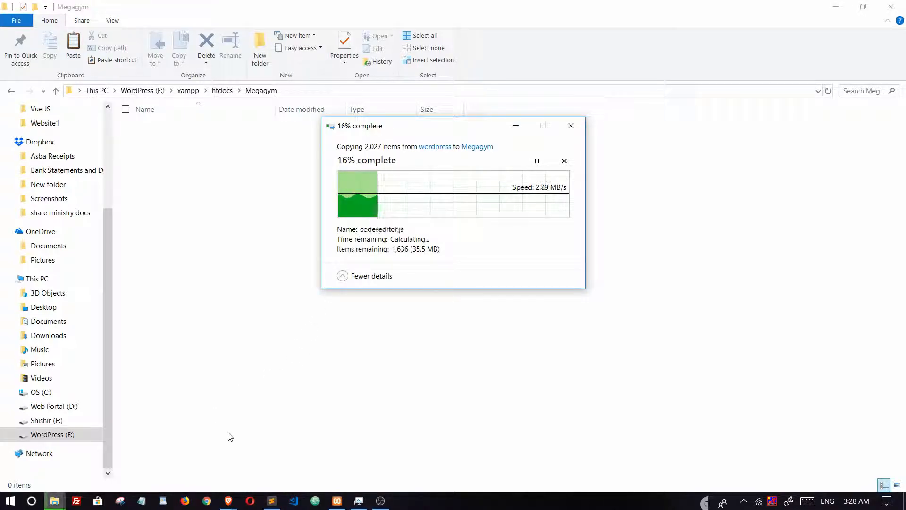
click(229, 501)
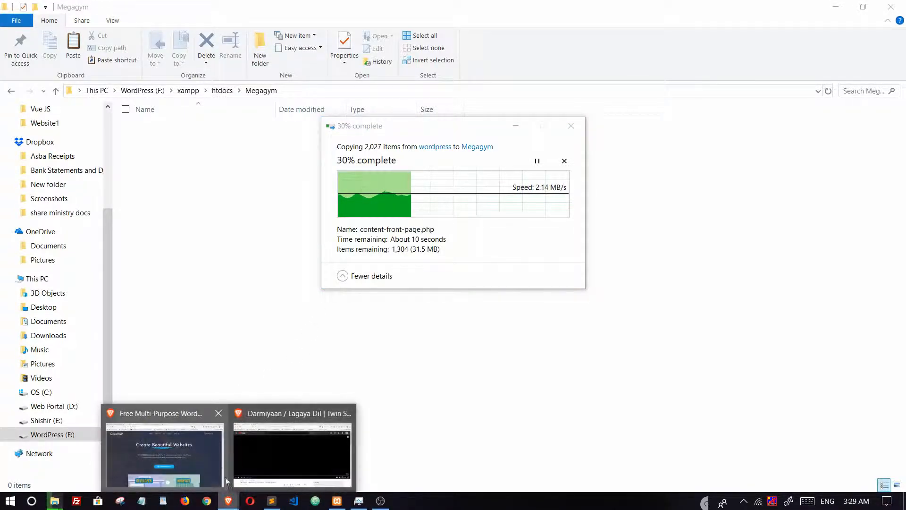
click(190, 460)
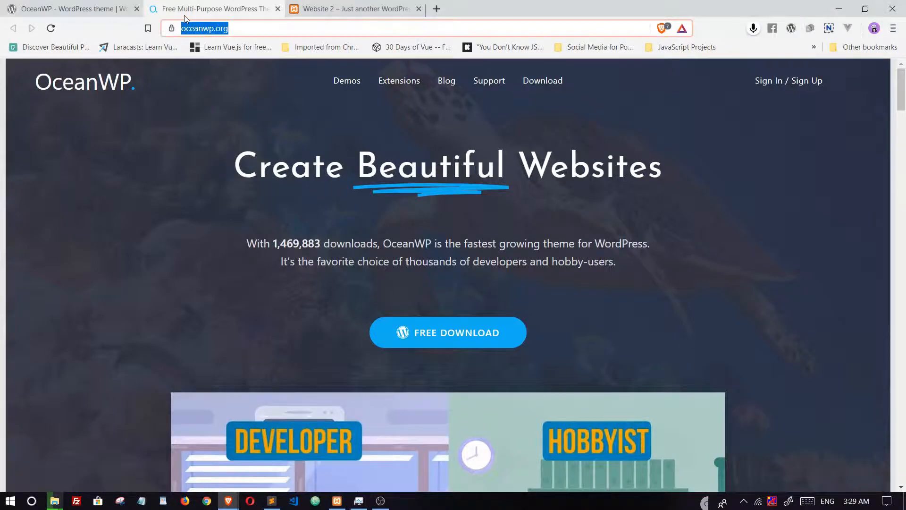
Step: Load wordpress.org's Get WordPress page (5.2.1) in a new tab, then return to the OceanWP tab
click(439, 8)
text(wordpress.org)
key(Return)
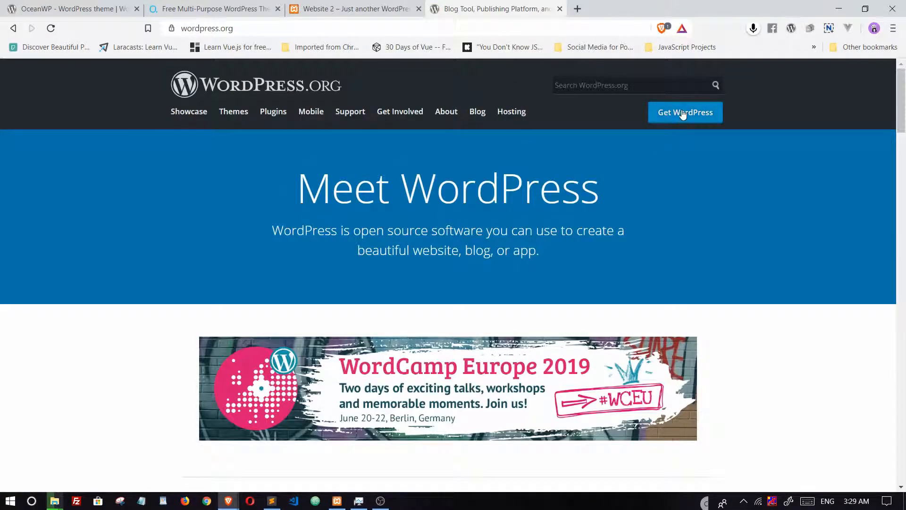
click(682, 114)
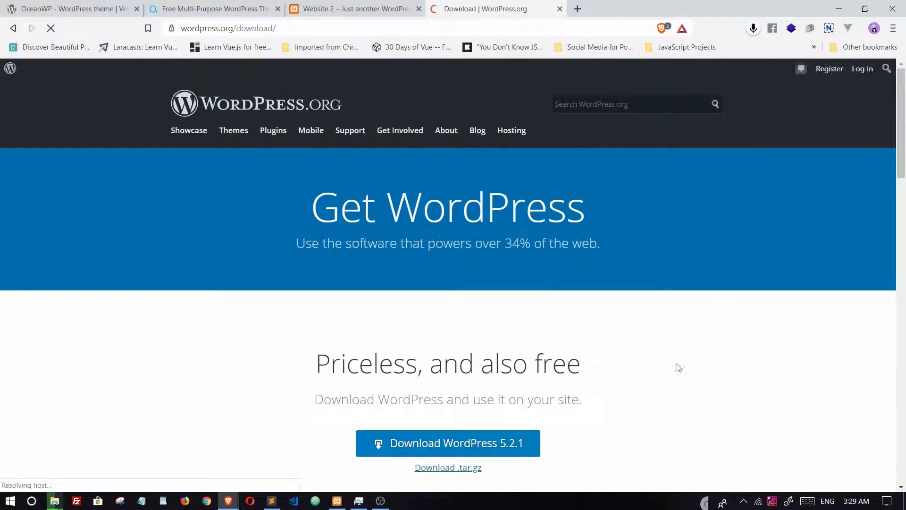
scroll(694, 359, down, 4)
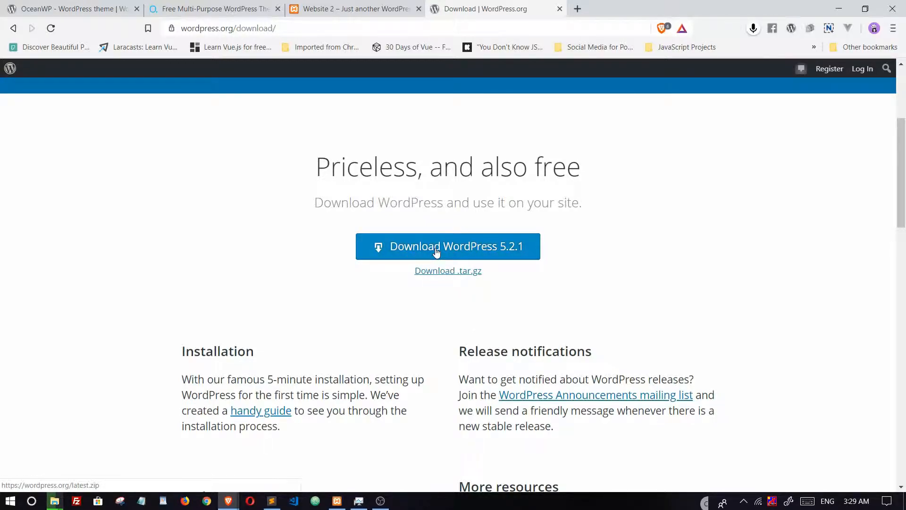
click(352, 8)
click(282, 5)
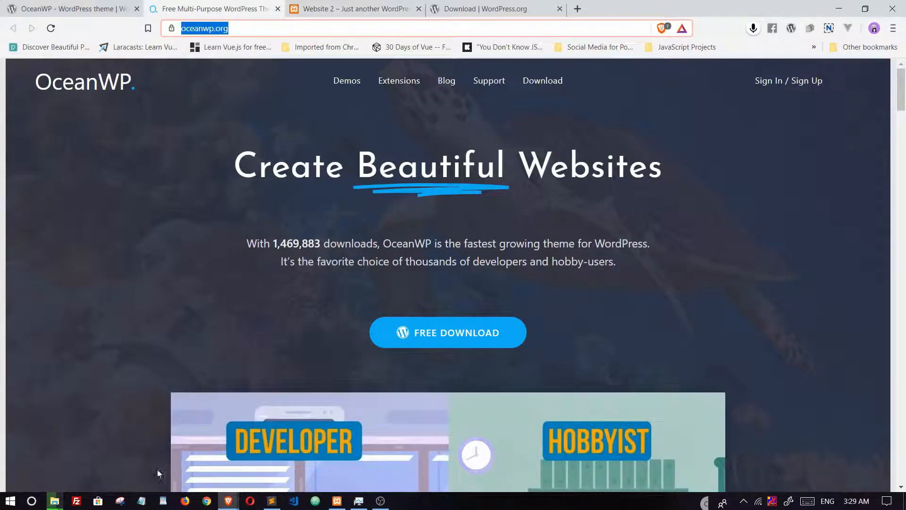
Step: Let the WordPress file copy into Megagym finish and clear the file selection
click(54, 502)
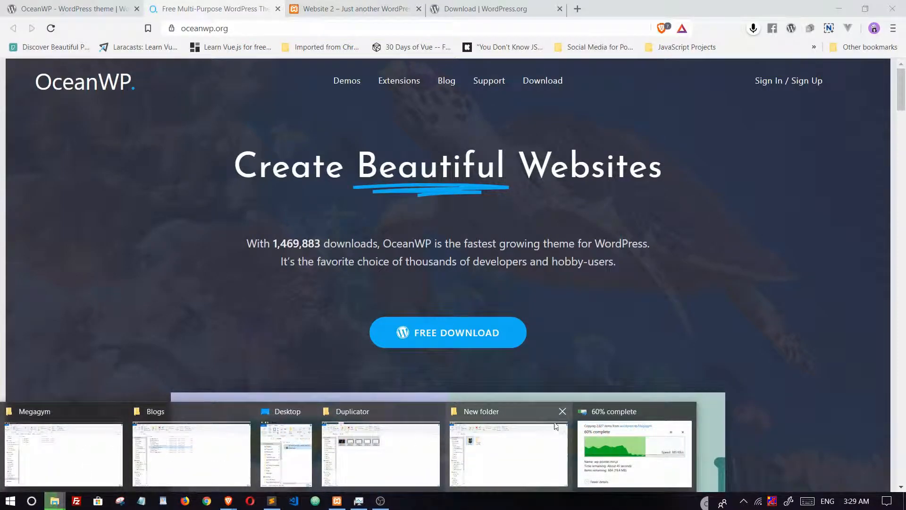
click(625, 448)
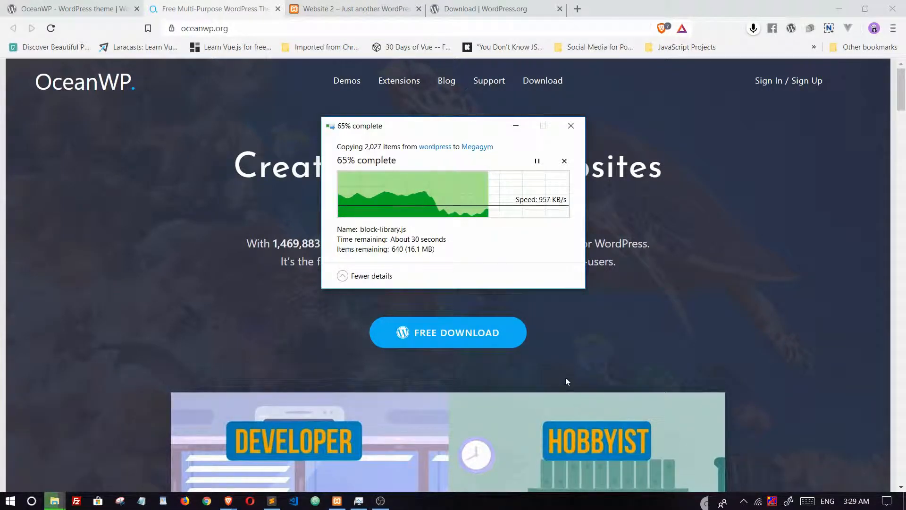
drag(426, 126, 627, 195)
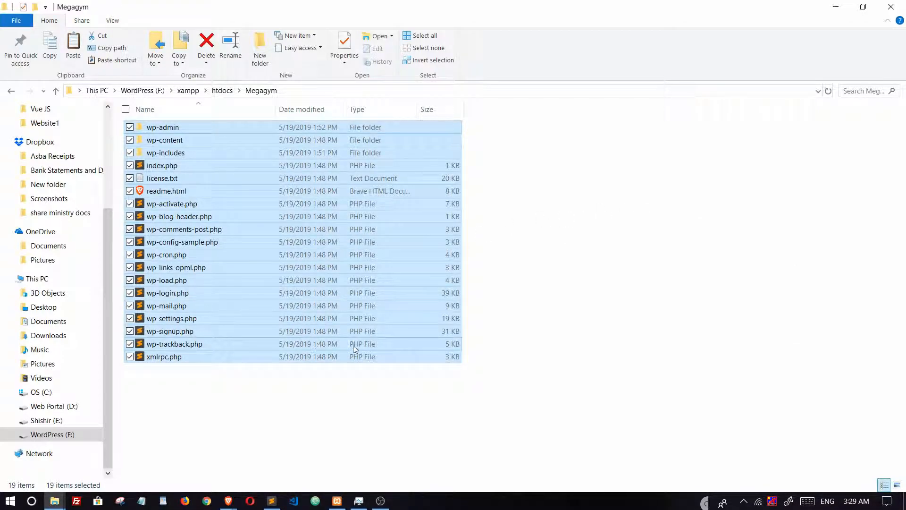
click(532, 278)
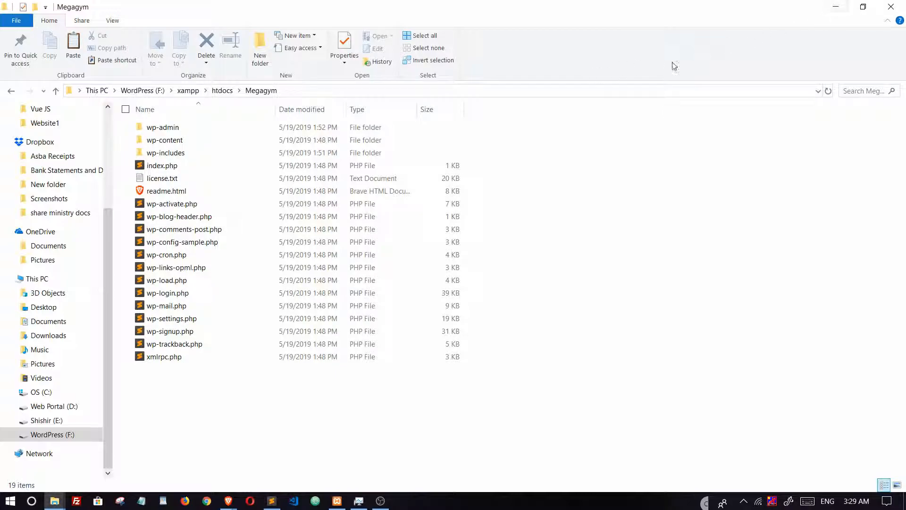
Step: Minimise Explorer and launch phpMyAdmin from the XAMPP control panel's MySQL Admin
click(837, 7)
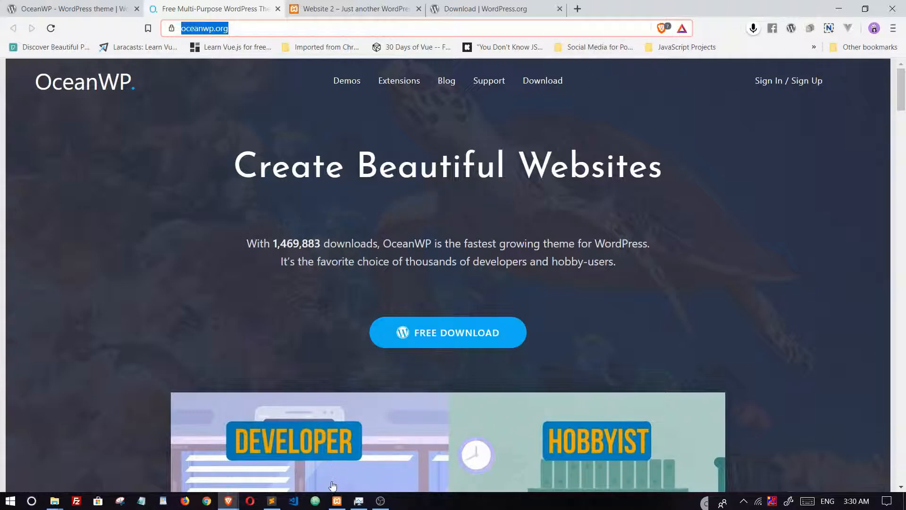
click(337, 501)
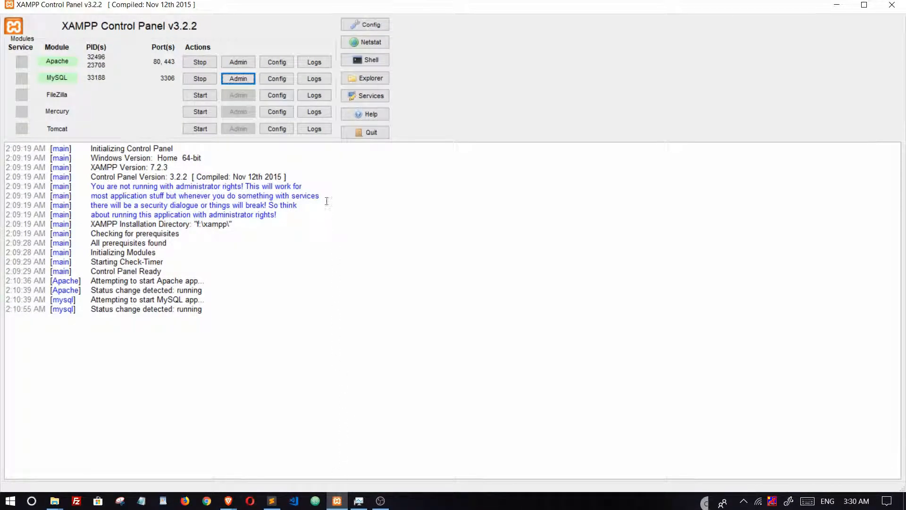
click(234, 83)
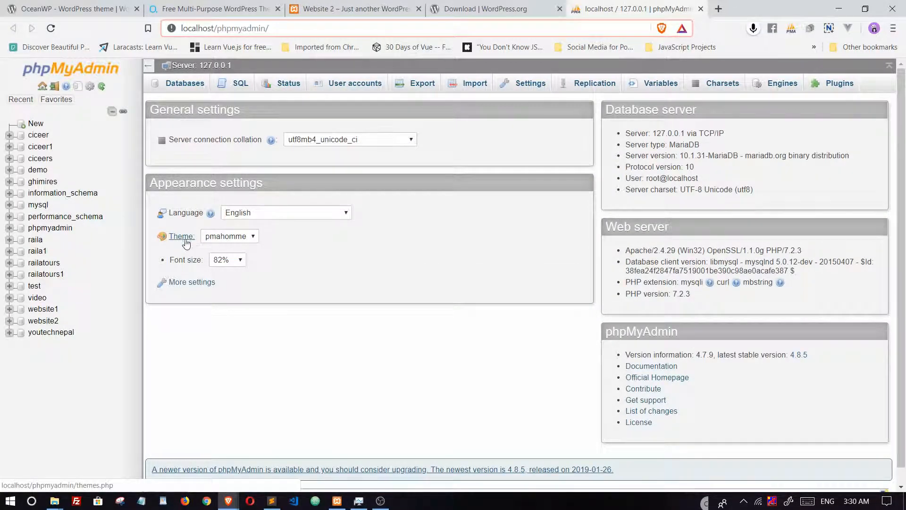
Step: Create the 'megagym' database in phpMyAdmin and view its empty structure page
click(35, 125)
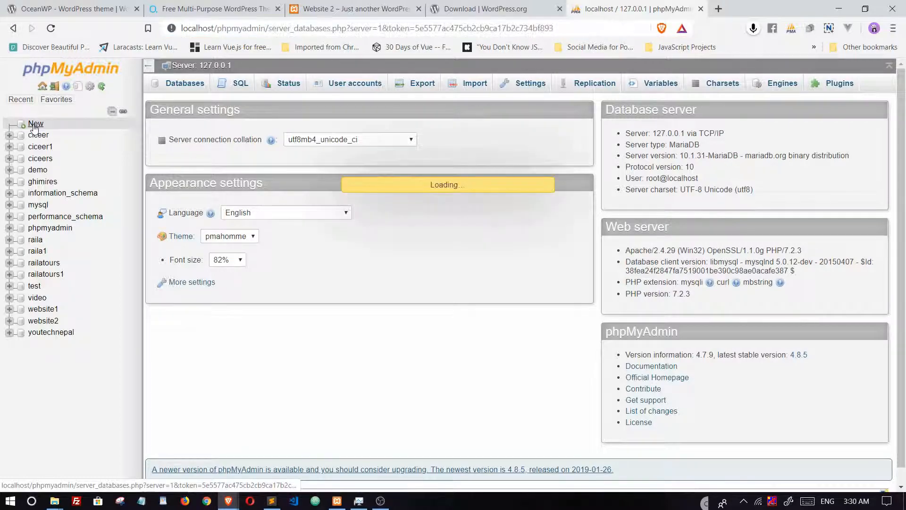
click(218, 171)
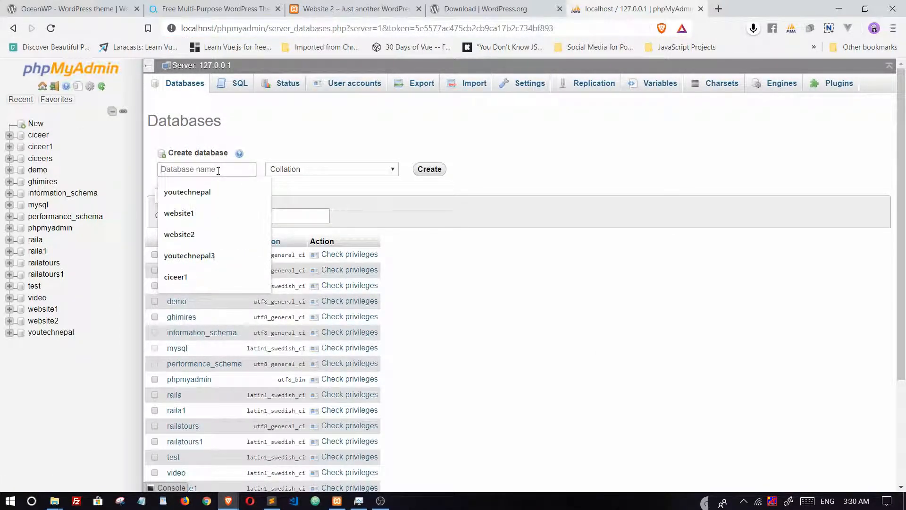
text(megagym)
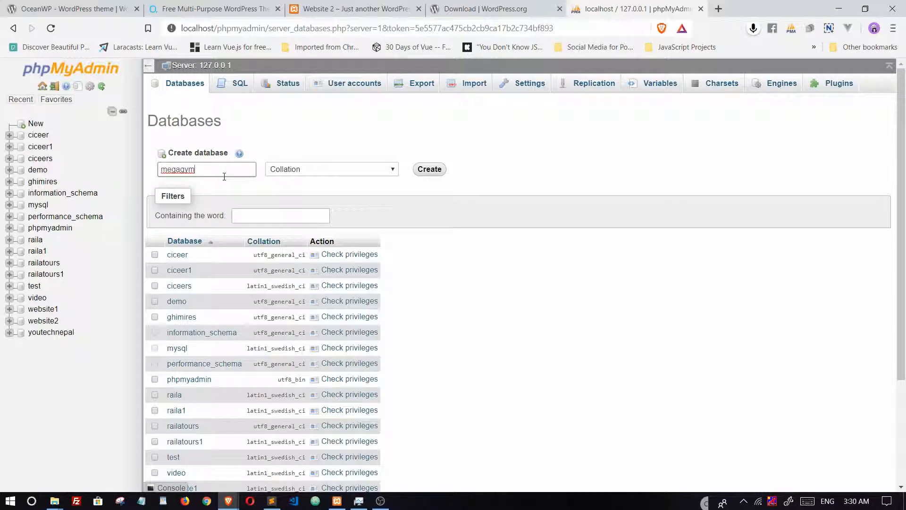
click(434, 173)
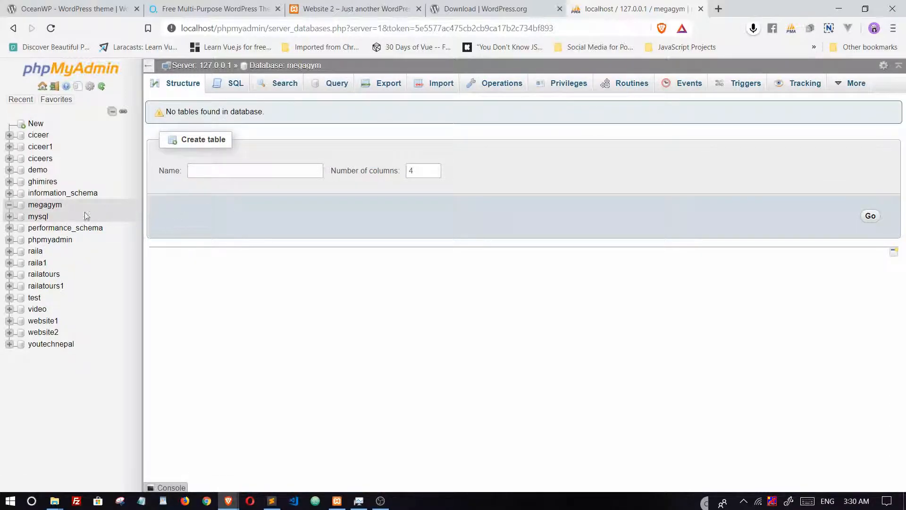
click(36, 206)
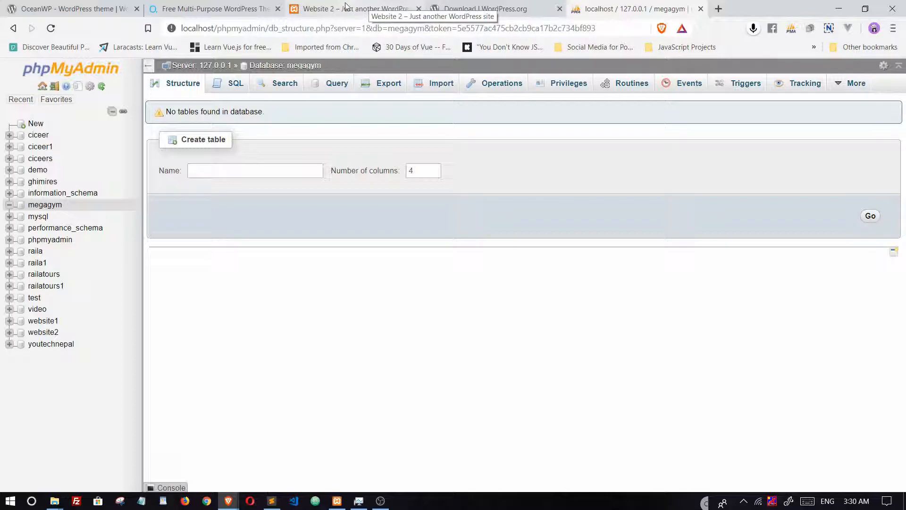
click(718, 9)
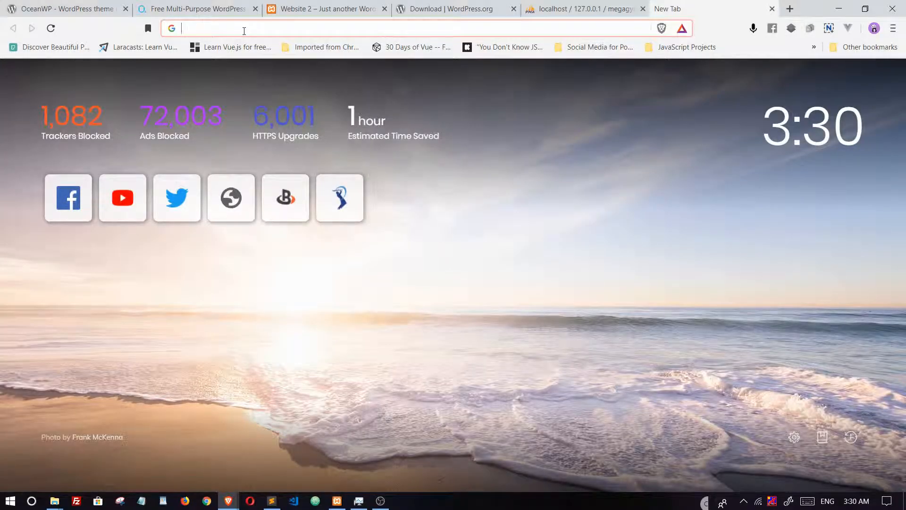
Step: Load localhost/Megagym in the new tab to reach the WordPress setup language page
text(localho)
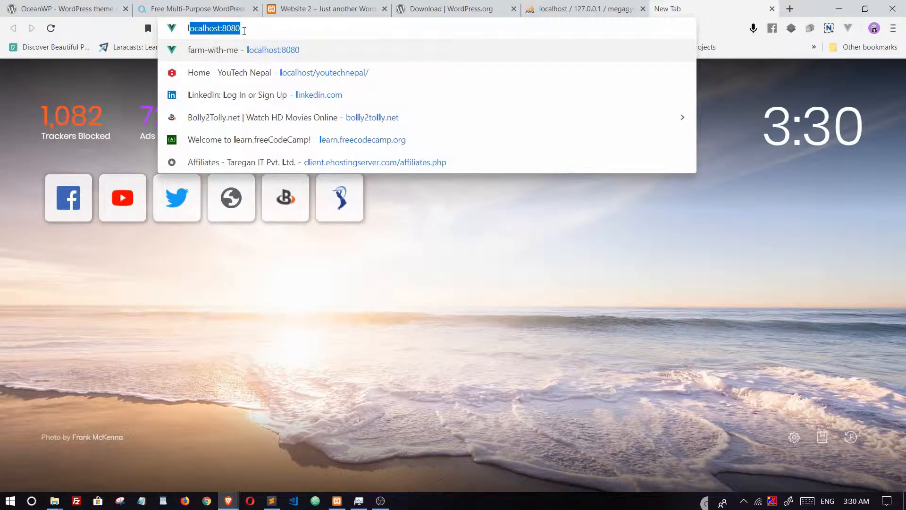
text(st)
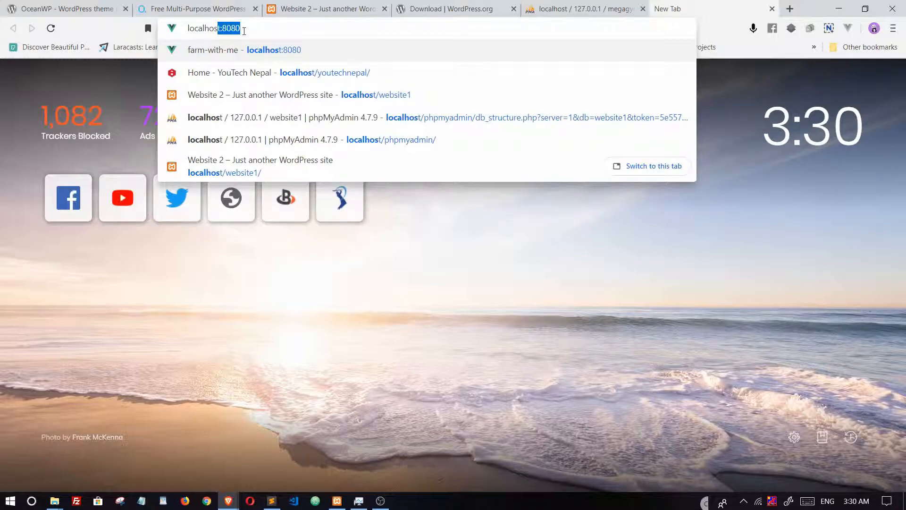
text(/)
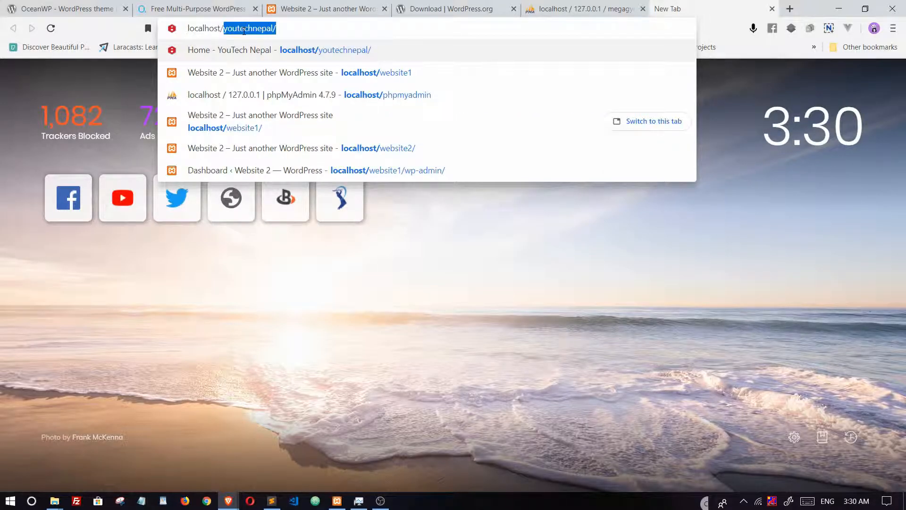
click(55, 501)
click(49, 407)
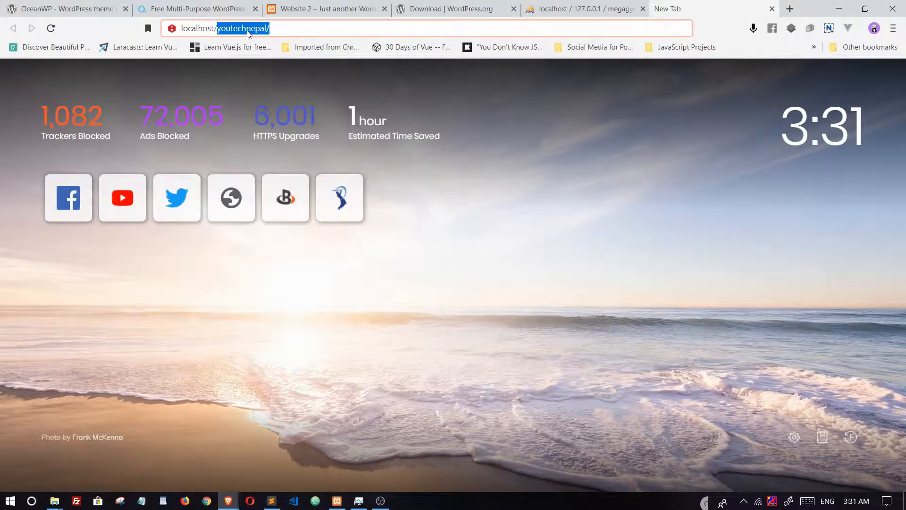
text(Megagym)
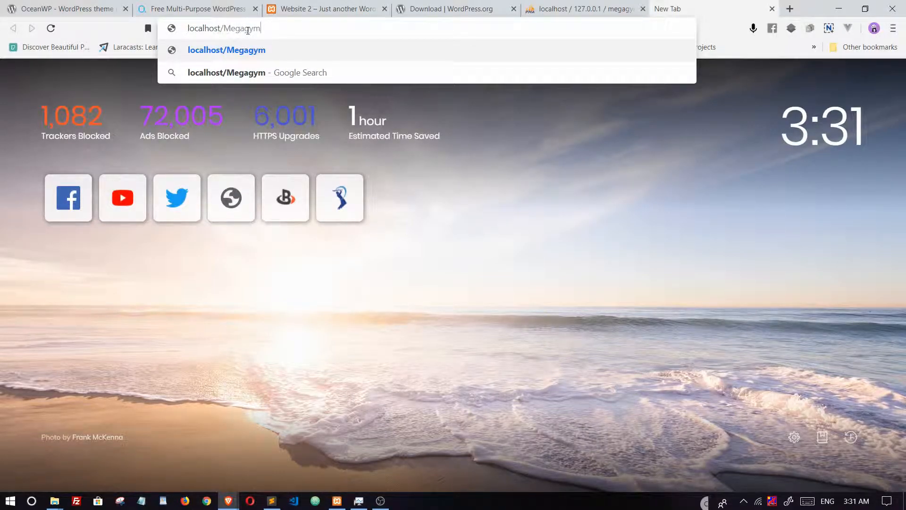
key(Return)
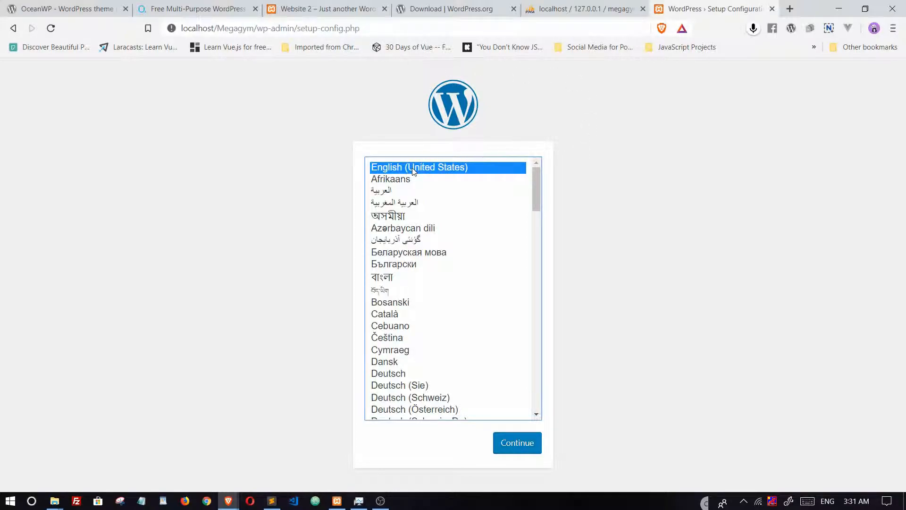
Step: Choose English, then enter database name megagym, username root and an empty password
click(521, 449)
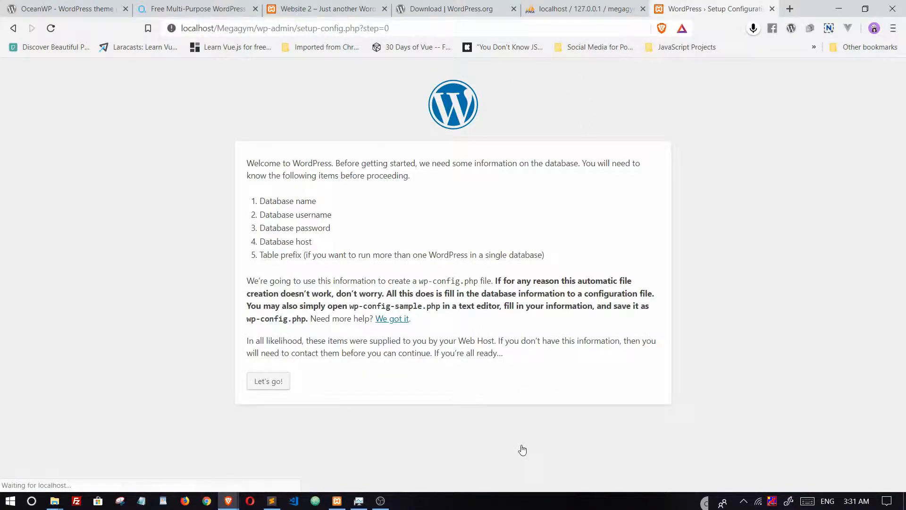
click(273, 383)
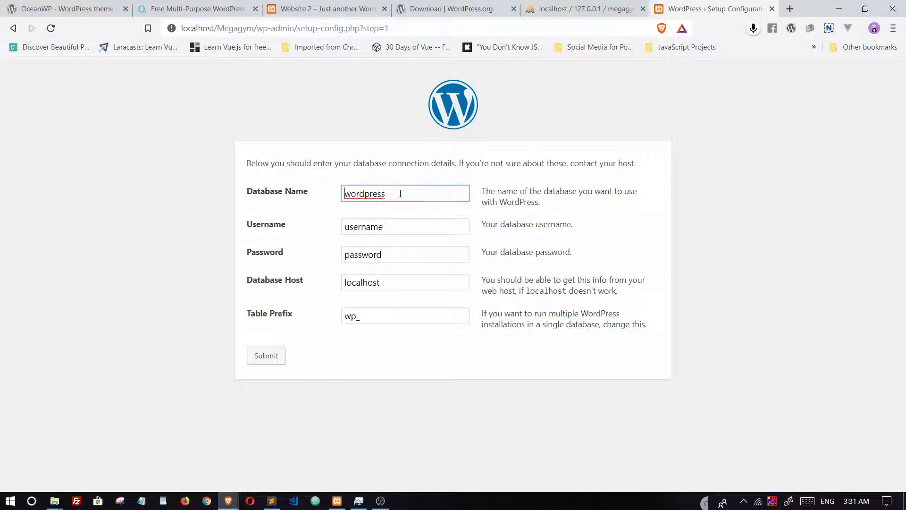
drag(399, 193, 325, 197)
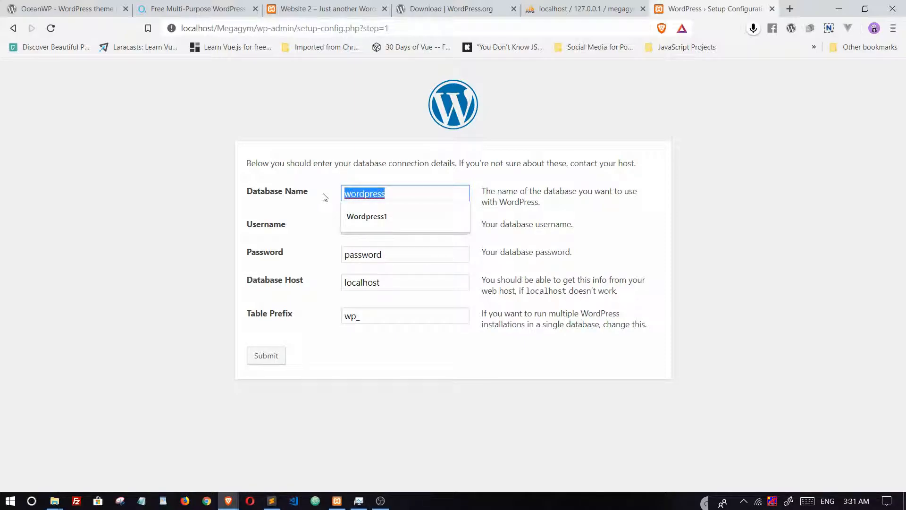
text(m)
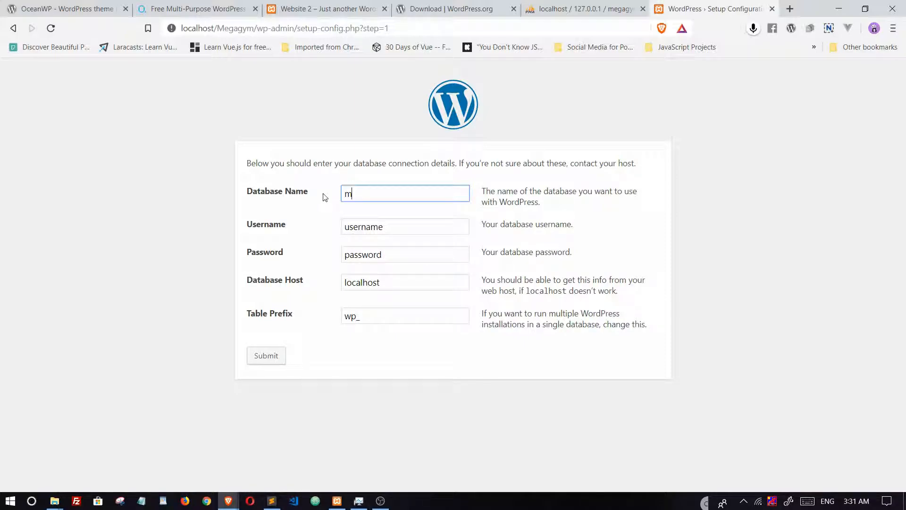
text(egagym)
drag(410, 226, 295, 236)
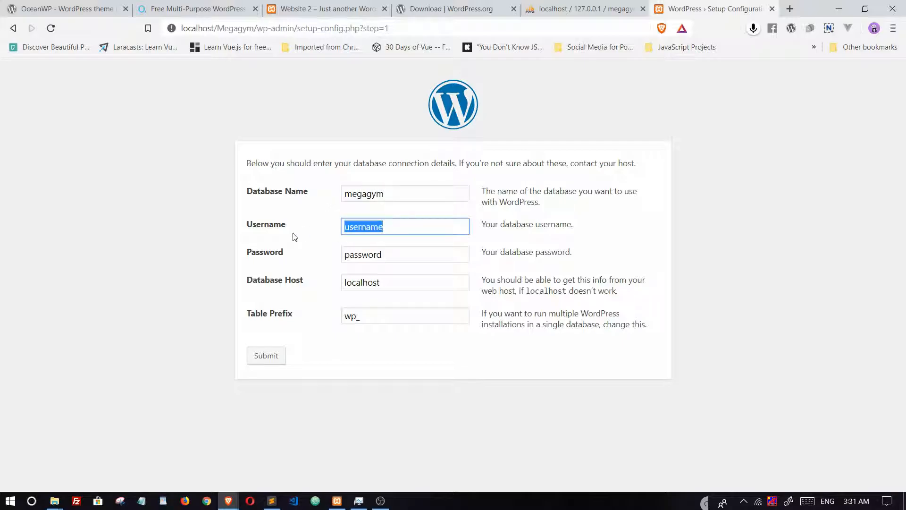
text(root)
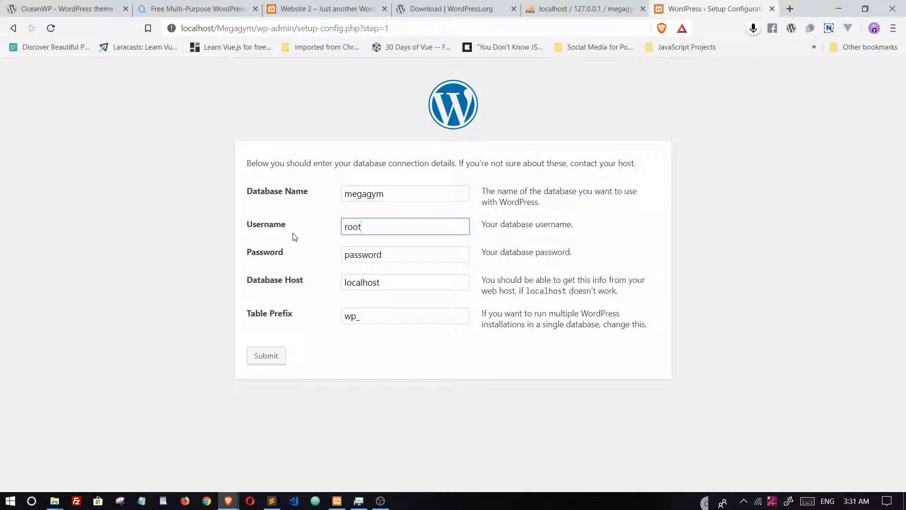
drag(399, 254, 285, 259)
key(BackSpace)
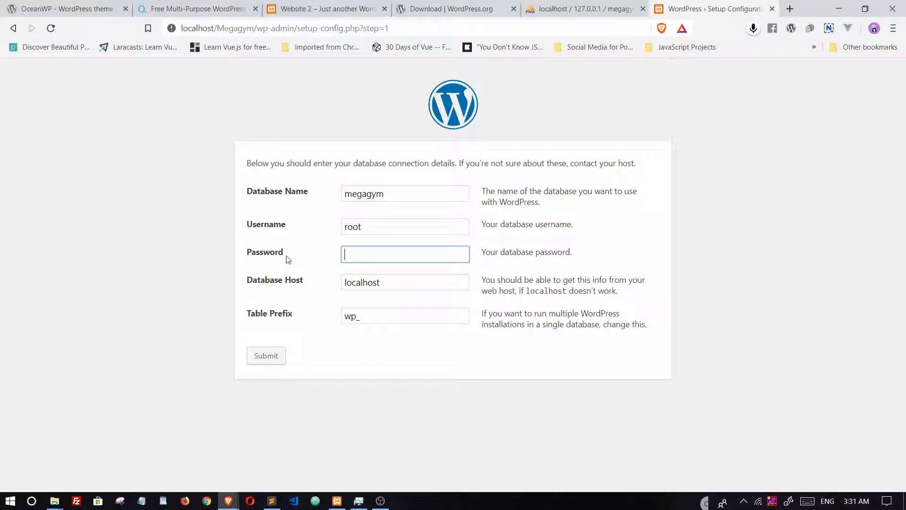
Step: Keep localhost as host, change the table prefix to mega_, and submit the details
click(400, 196)
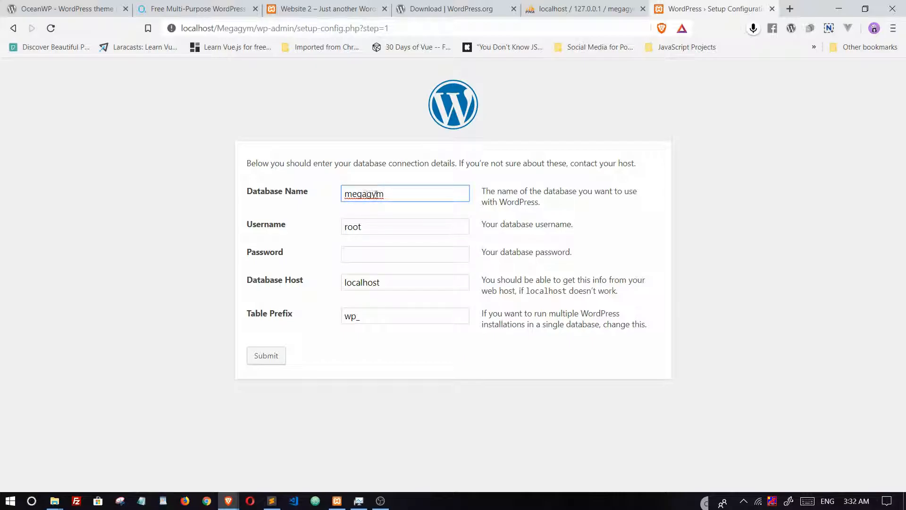
drag(395, 195, 343, 194)
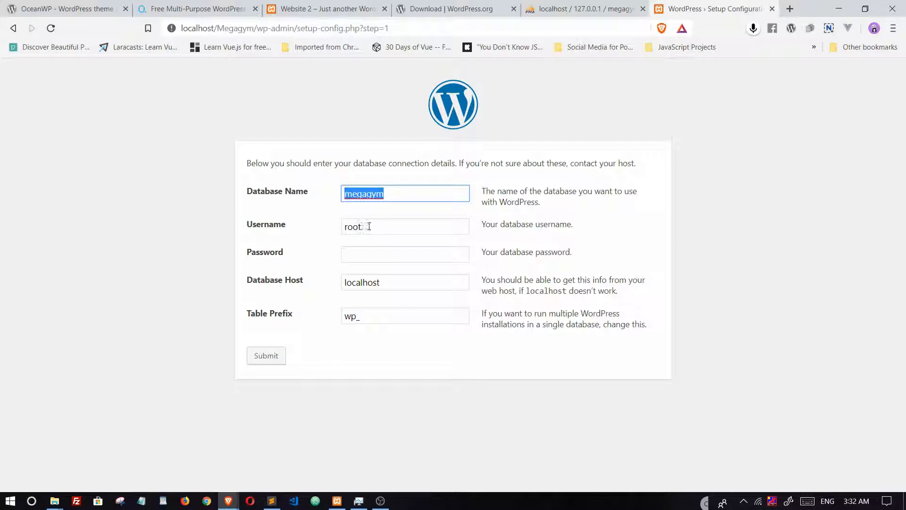
key(Tab)
click(375, 257)
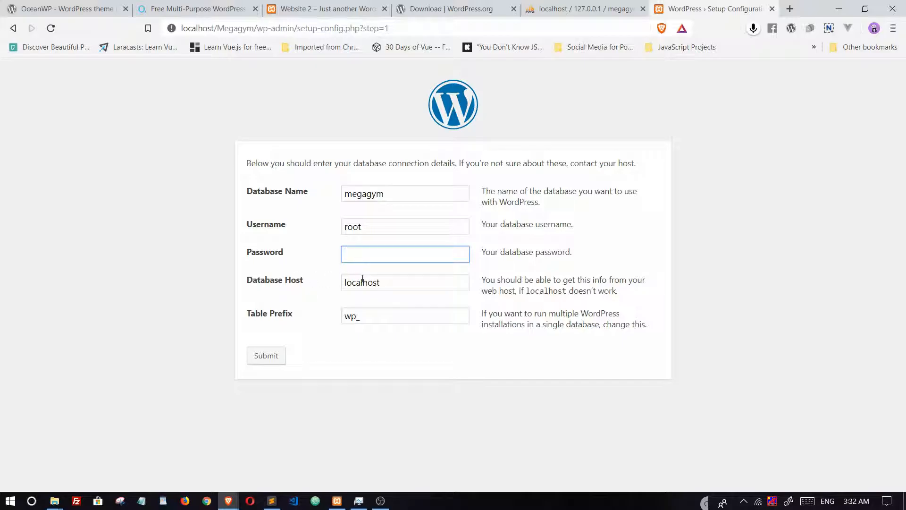
key(Tab)
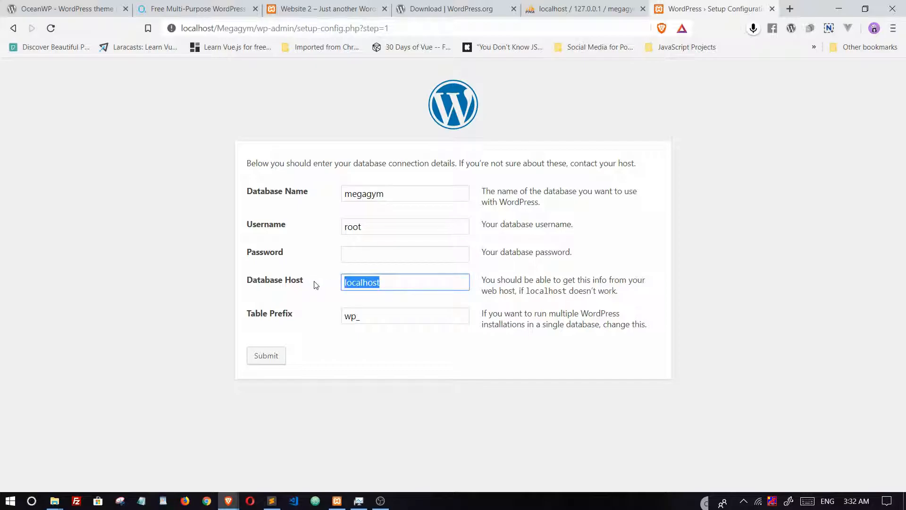
click(398, 282)
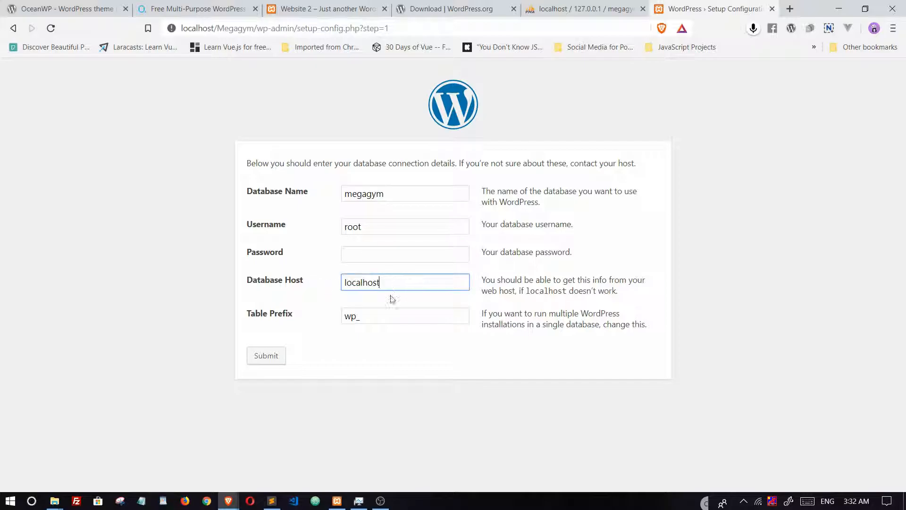
click(354, 314)
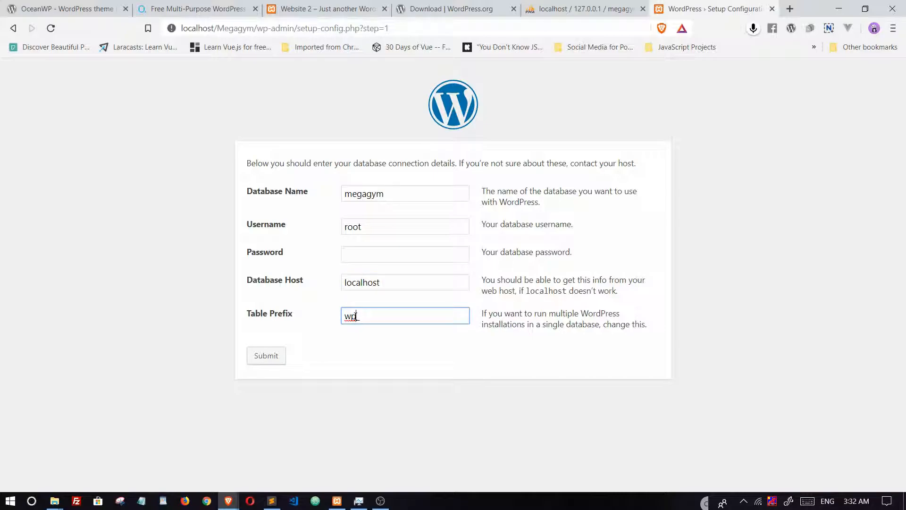
key(BackSpace)
key(BackSpace)
key(BackSpace)
text(mega)
click(261, 356)
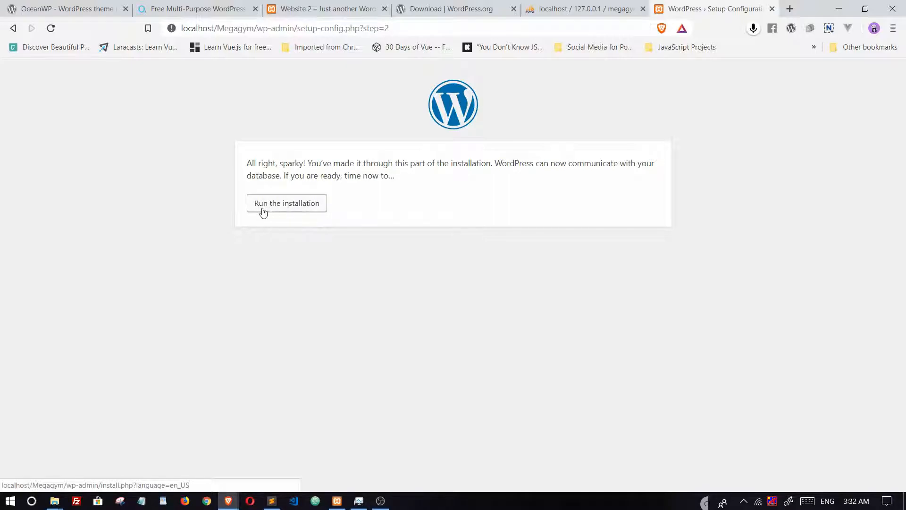
Step: Start the installation with site title 'Mega Gym', username admin and a password
click(282, 205)
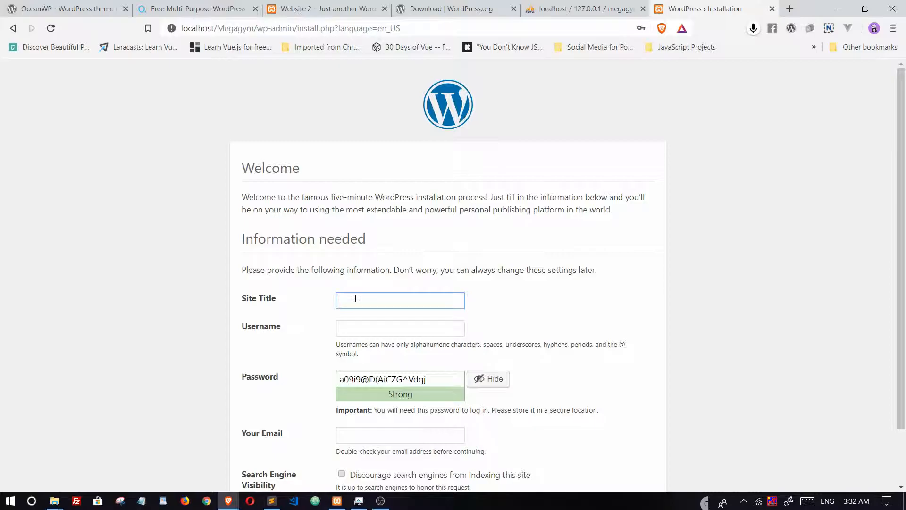
text(Mega Gym)
click(360, 327)
text(asmin)
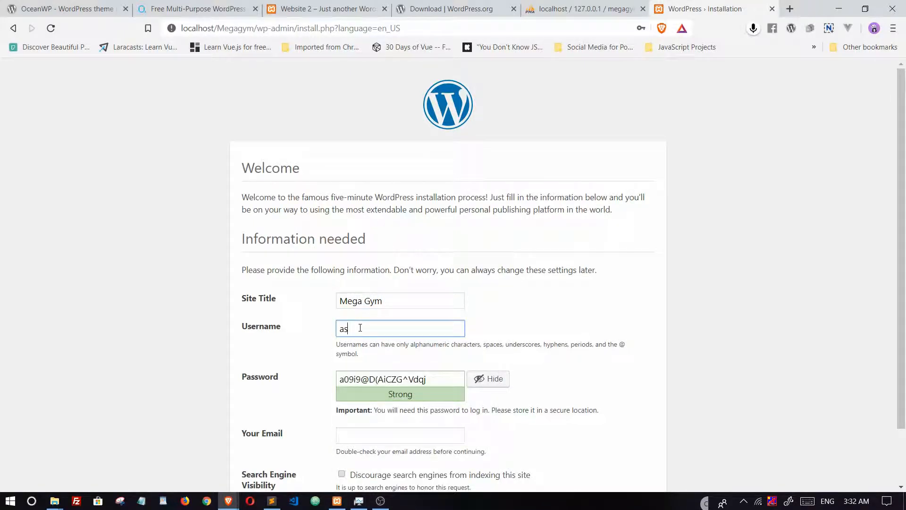
key(BackSpace)
key(BackSpace)
key(BackSpace)
key(BackSpace)
text(dmin)
key(Tab)
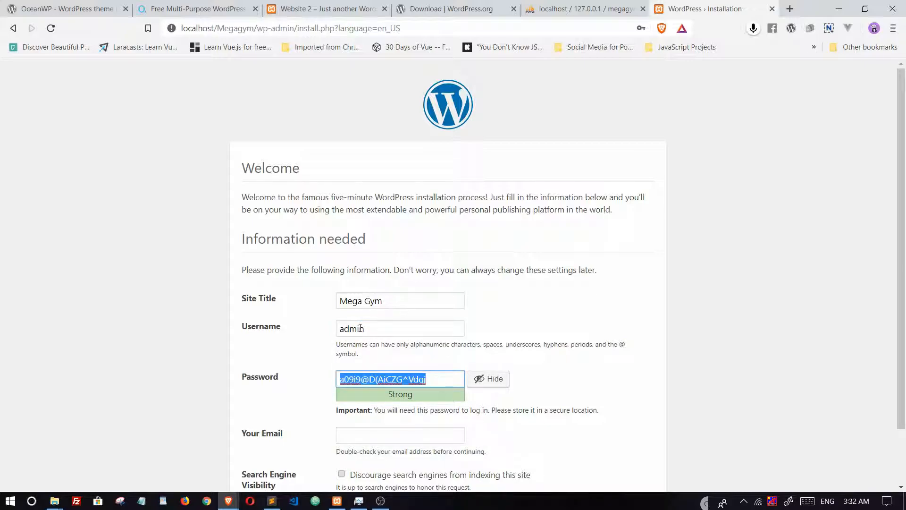
text(admin)
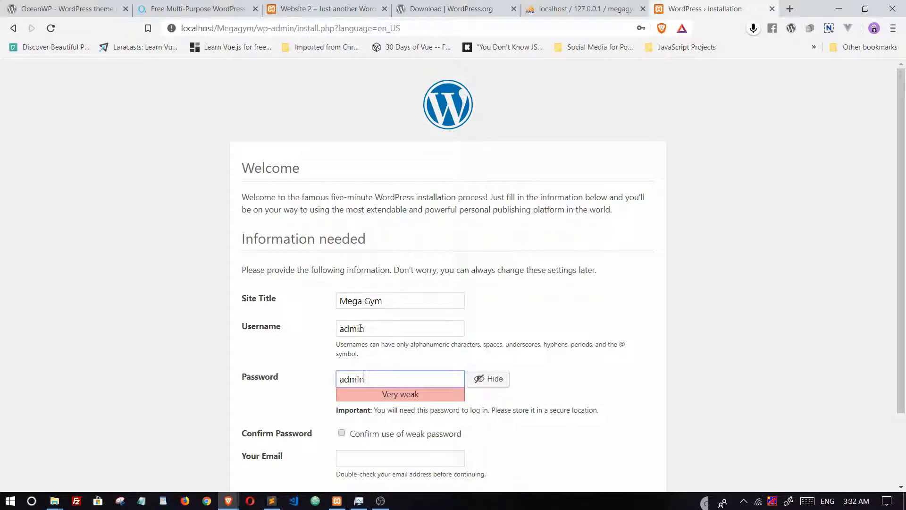
scroll(354, 328, down, 2)
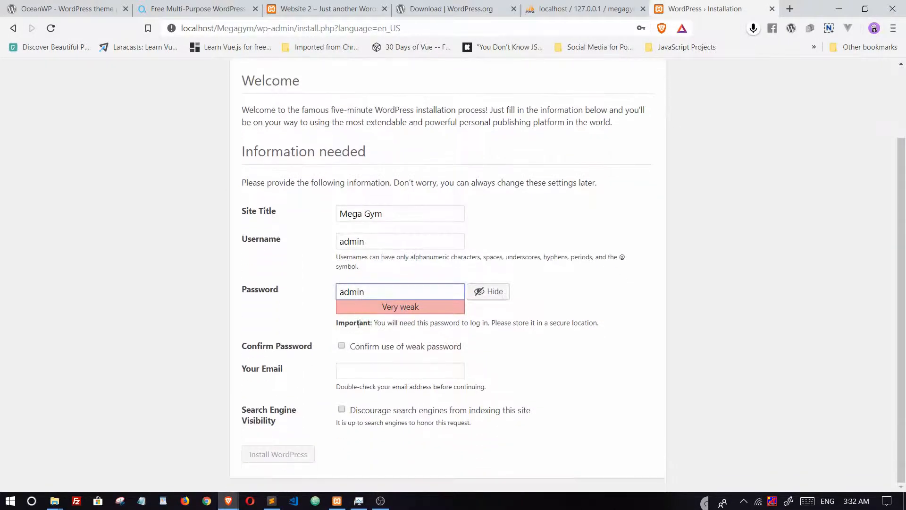
Step: Confirm the weak password, fill in the saved e-mail, install WordPress and go to login
click(341, 345)
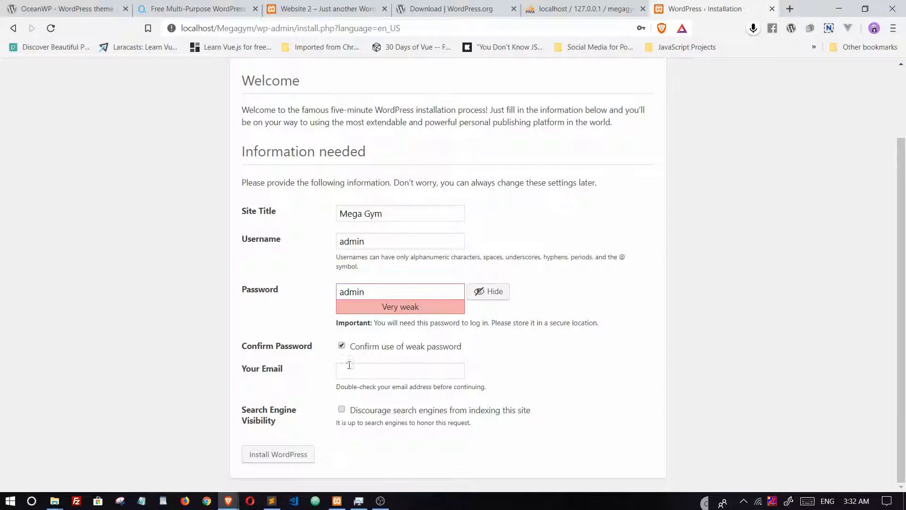
click(354, 372)
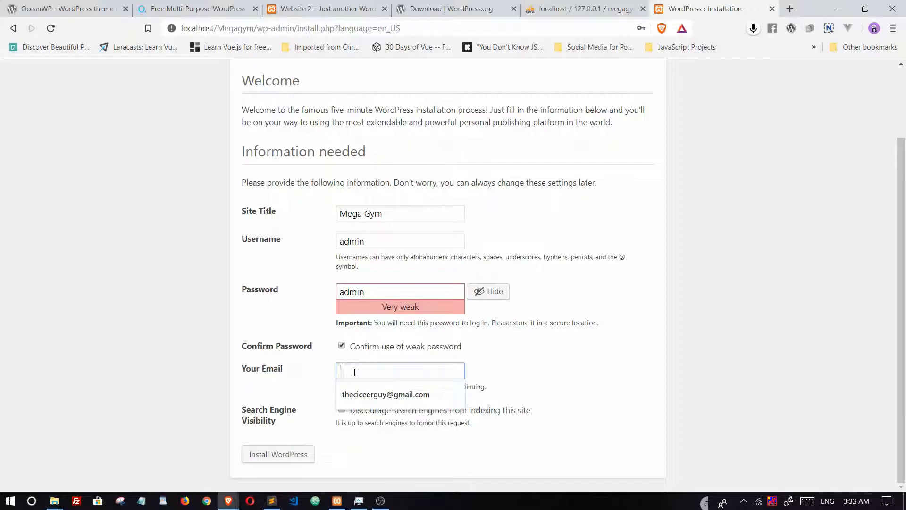
click(372, 396)
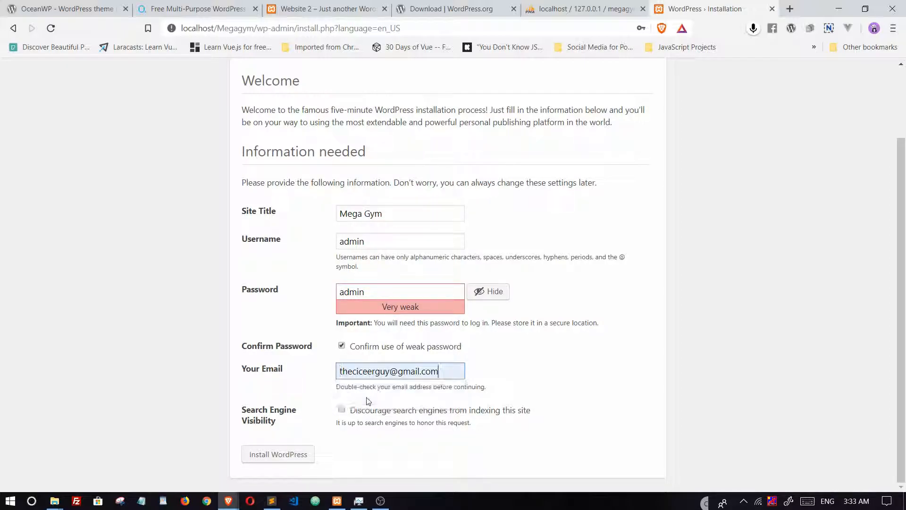
click(270, 454)
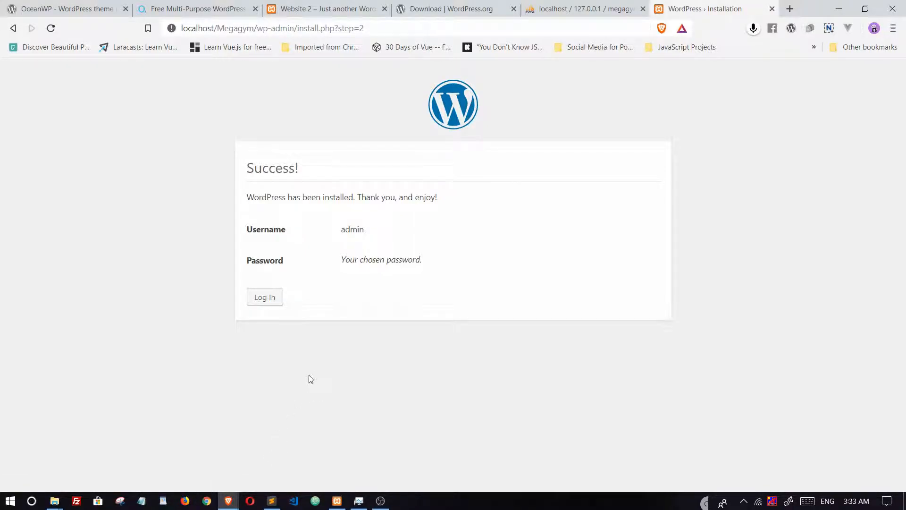
click(264, 299)
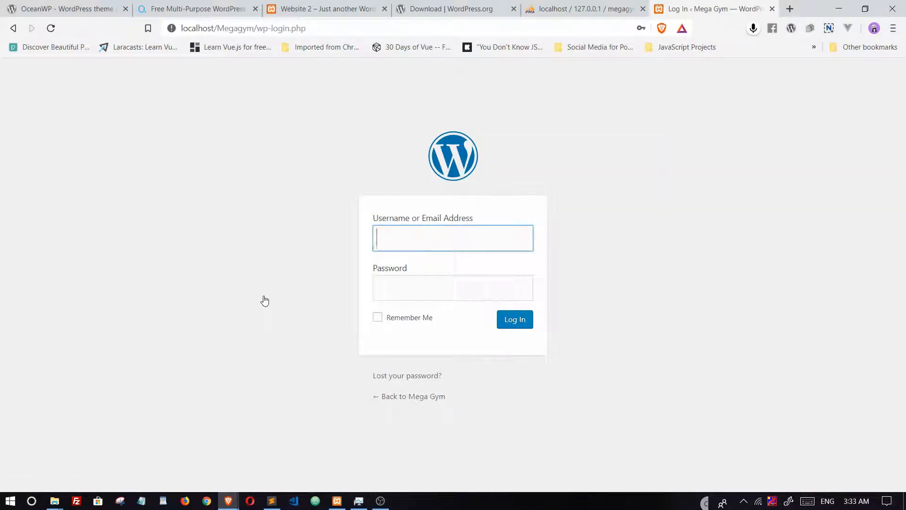
Step: Log in with the admin username and its password
text(admin)
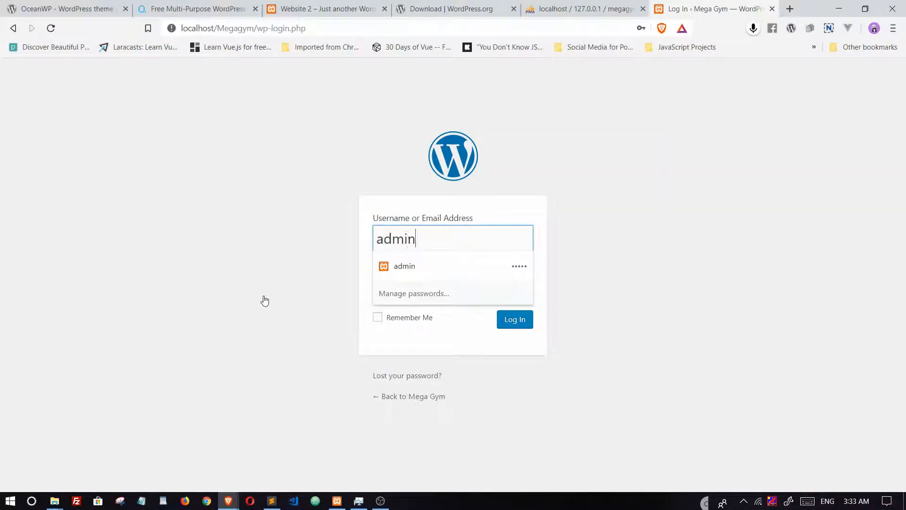
key(Tab)
text(****)
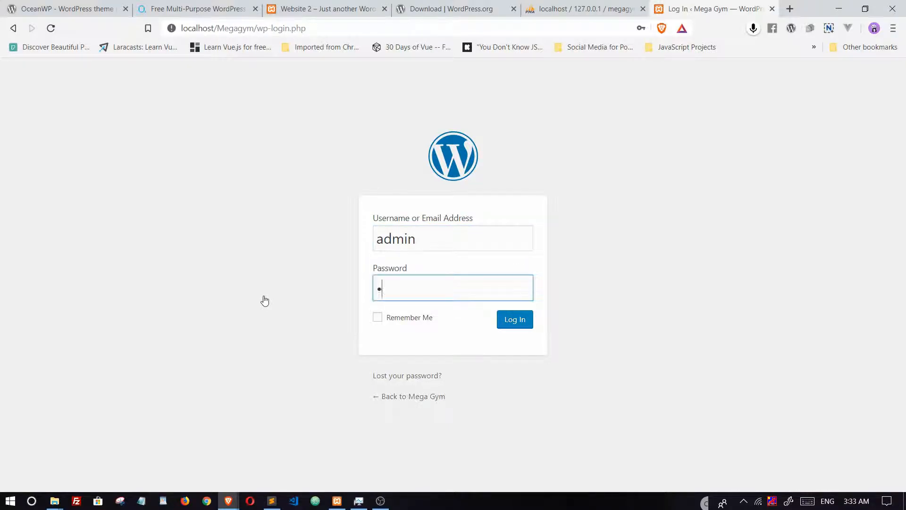
text(*)
key(Return)
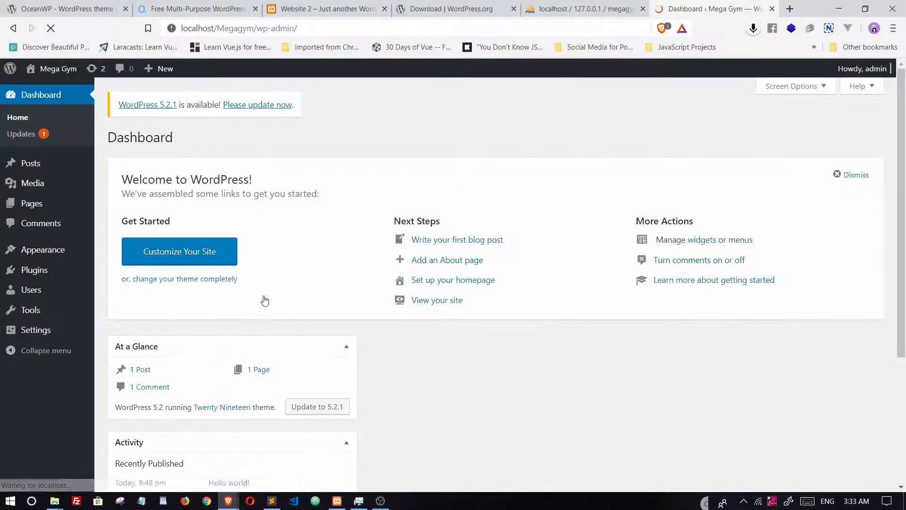
scroll(263, 192, down, 4)
scroll(263, 192, up, 4)
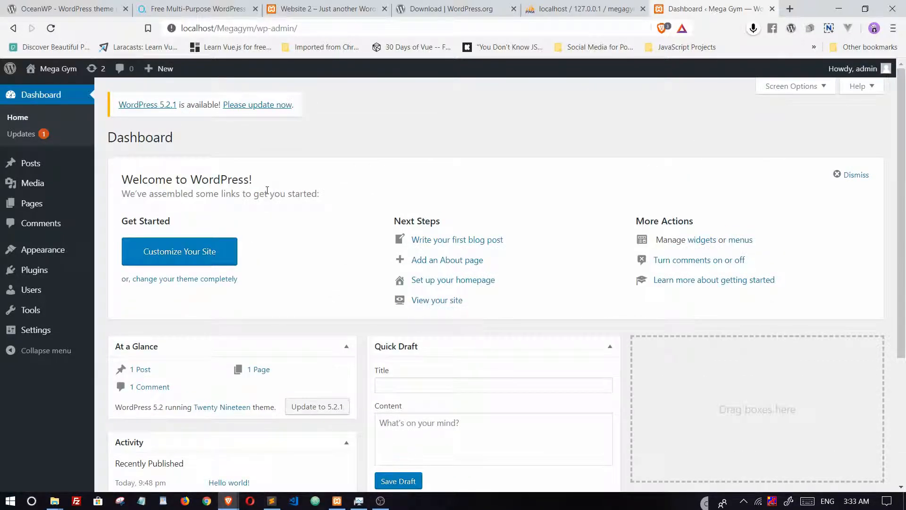
Step: Check the Updates page, then return to the dashboard showing the 5.2.1 update notice
click(24, 136)
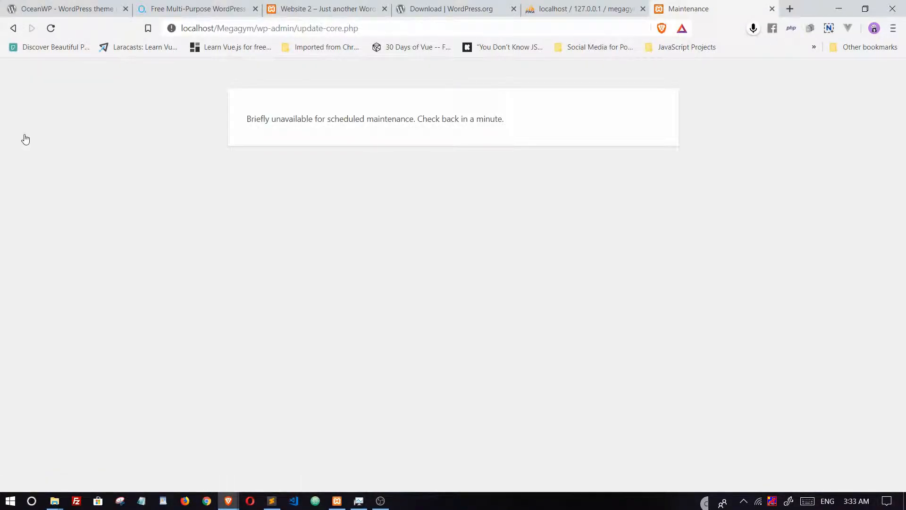
click(13, 28)
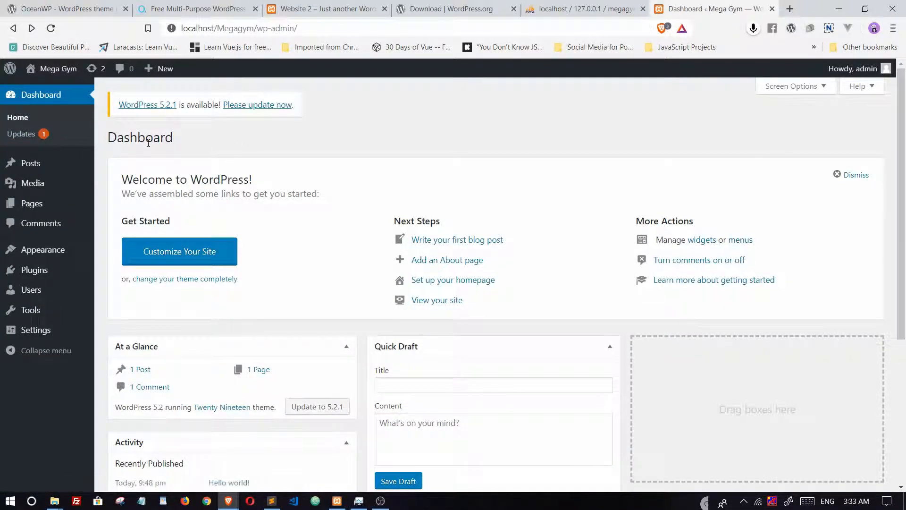
scroll(187, 213, down, 4)
scroll(188, 212, down, 1)
scroll(190, 214, up, 8)
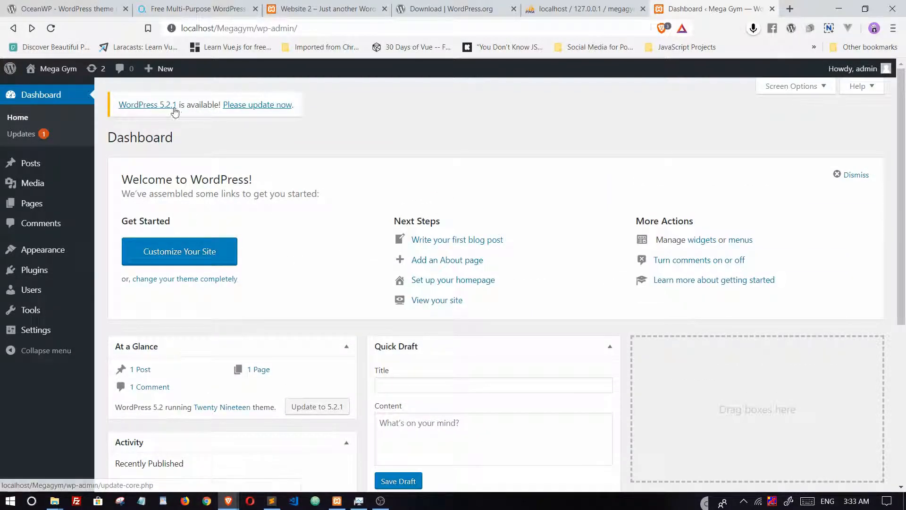
Step: Update WordPress to 5.2.1 and update all plugins, bringing Akismet to 4.1.2
click(252, 108)
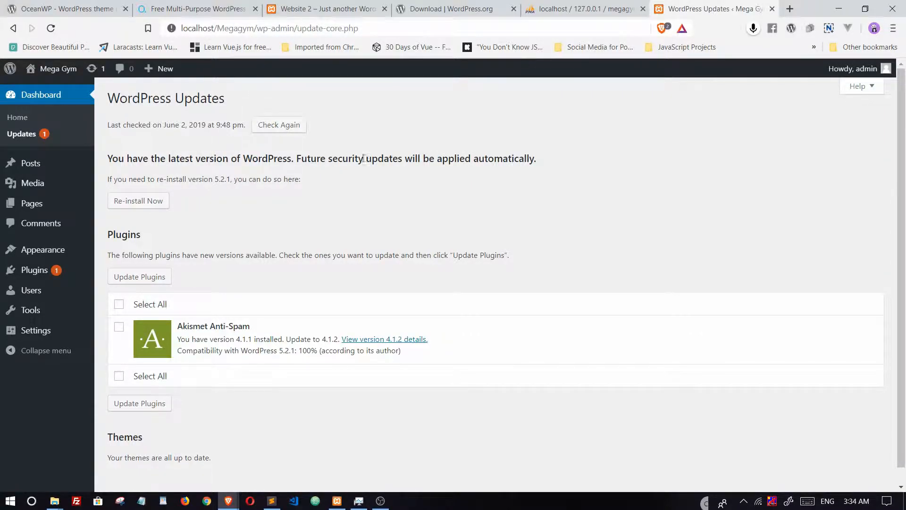
click(19, 136)
click(120, 304)
click(134, 279)
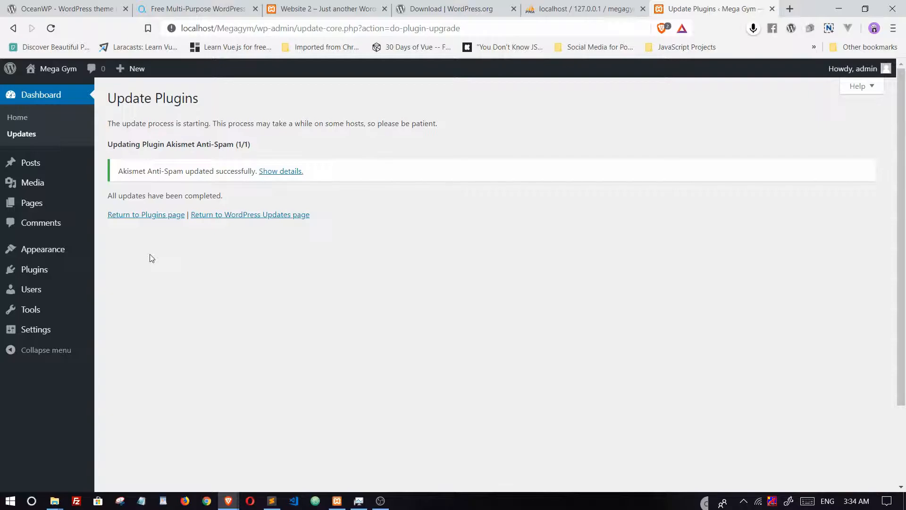
Step: Go back to the dashboard and bring up the Mega Gym site link's context menu
click(33, 96)
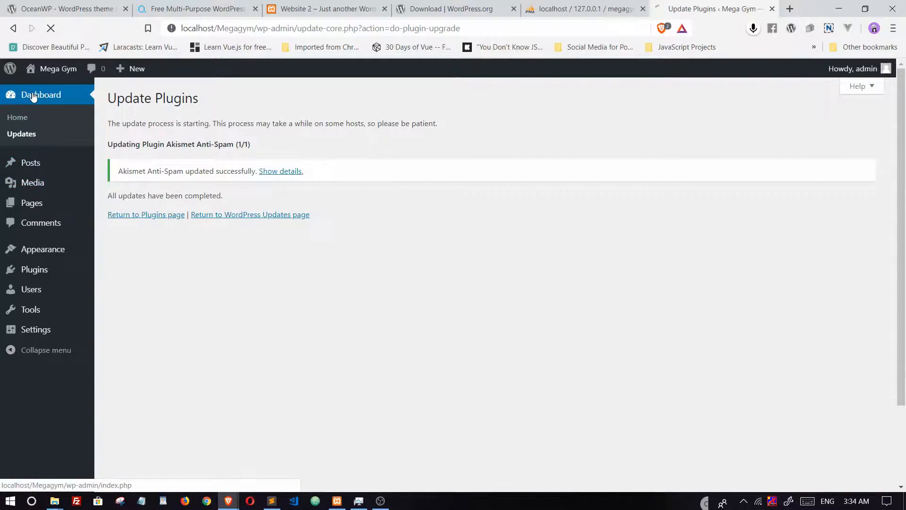
scroll(395, 262, up, 3)
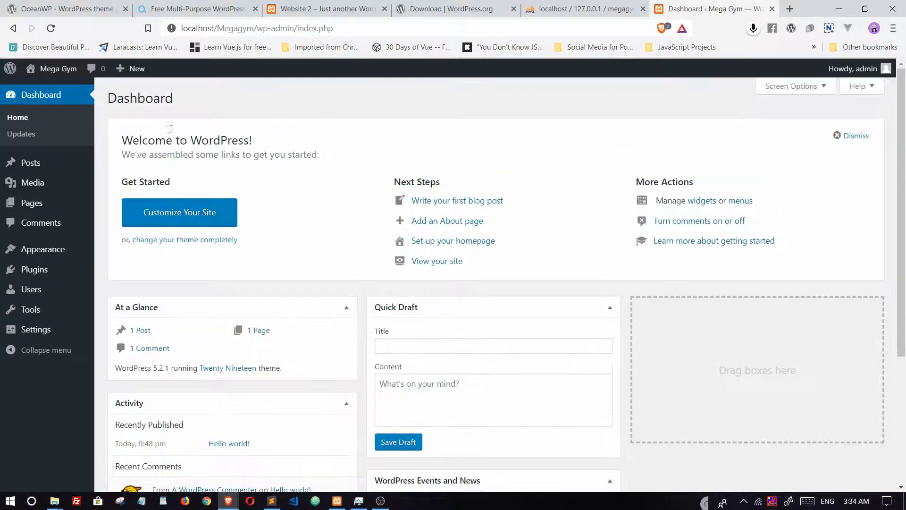
mouse_move(52, 69)
right_click(37, 89)
Step: Open the live Mega Gym site in a new tab and close the OceanWP, WordPress download and phpMyAdmin tabs
click(67, 96)
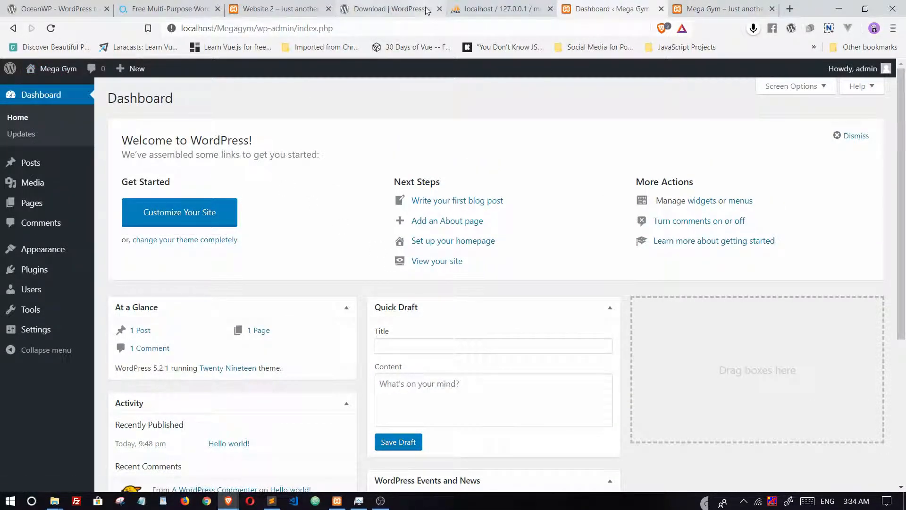
click(193, 14)
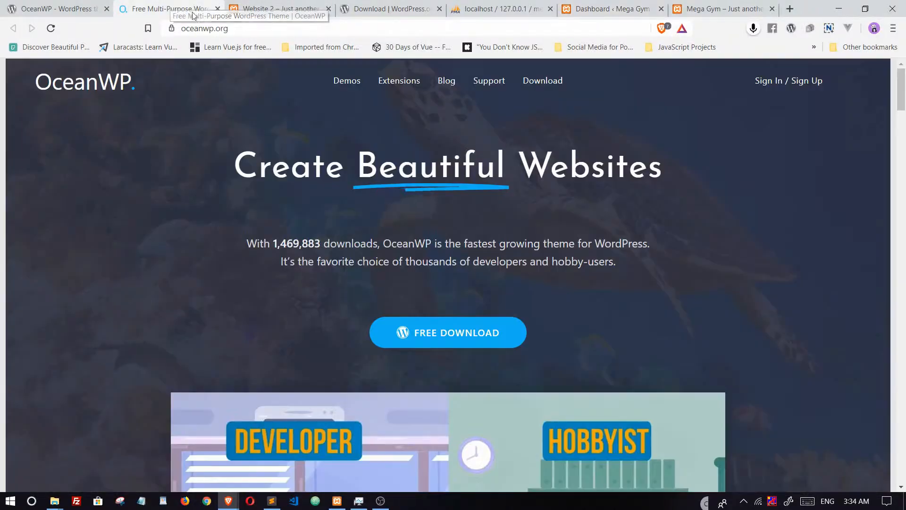
click(217, 9)
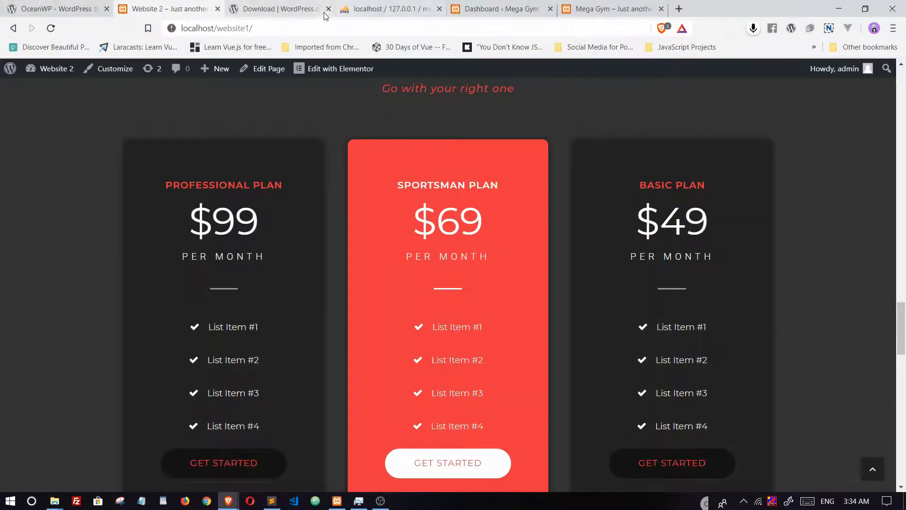
click(276, 11)
click(329, 9)
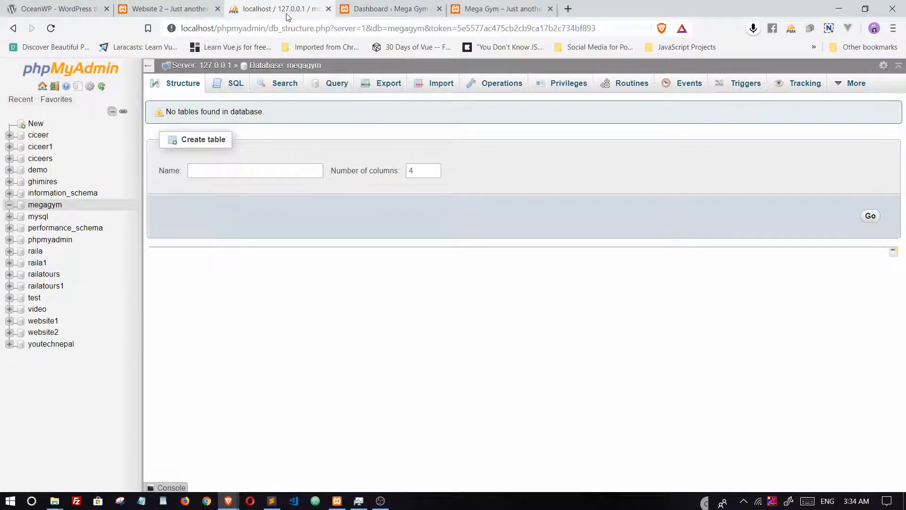
click(329, 9)
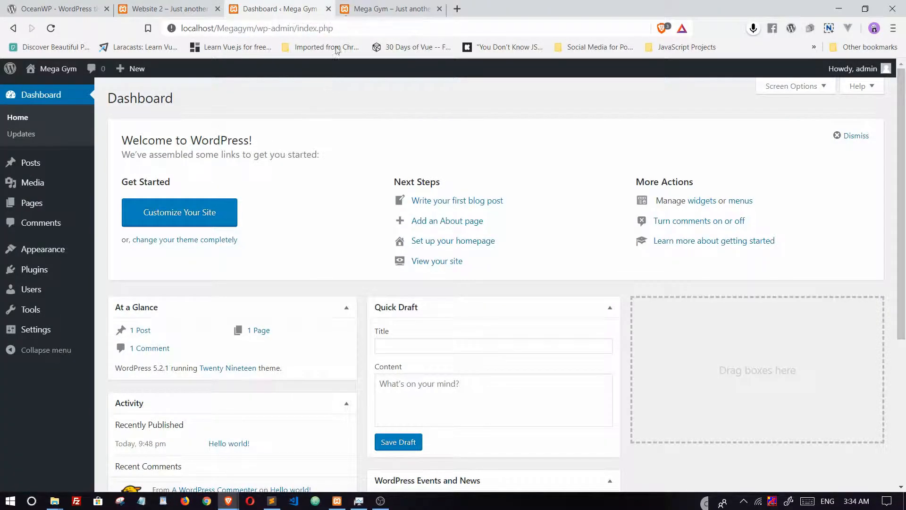
Step: Review the live Mega Gym site, then compare it with the finished demo at localhost/website1
click(474, 9)
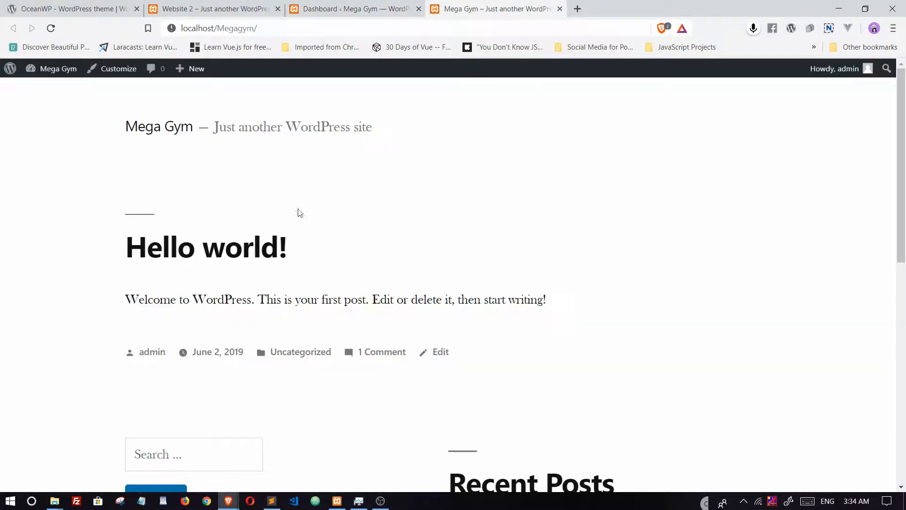
scroll(293, 227, down, 10)
scroll(297, 228, up, 10)
scroll(298, 278, down, 10)
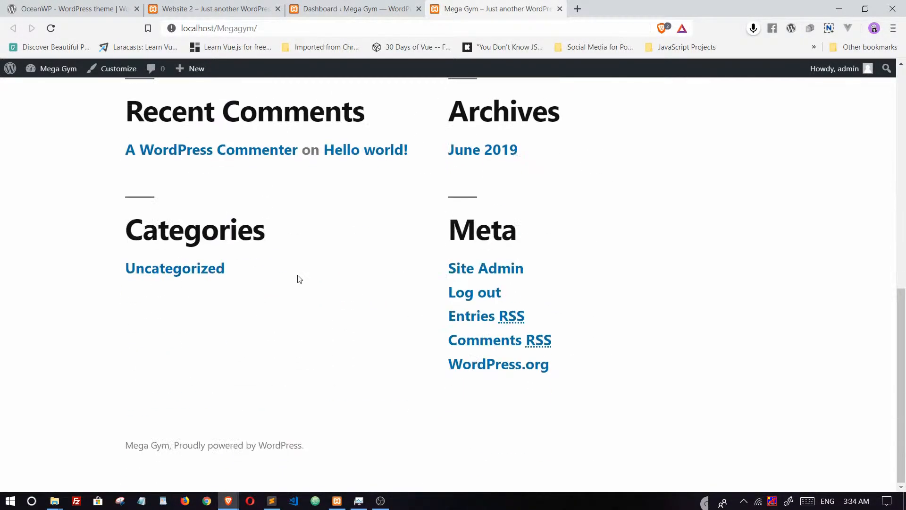
scroll(298, 279, up, 10)
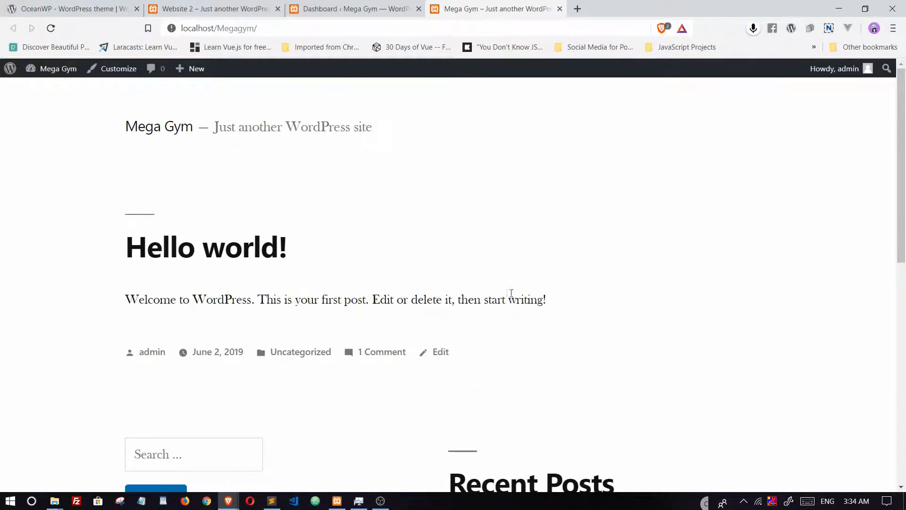
click(401, 6)
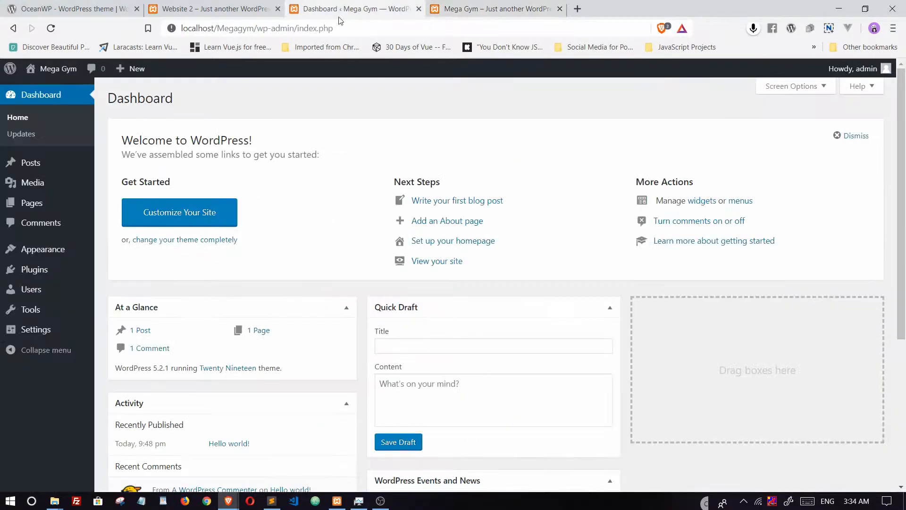
click(266, 7)
scroll(381, 259, up, 20)
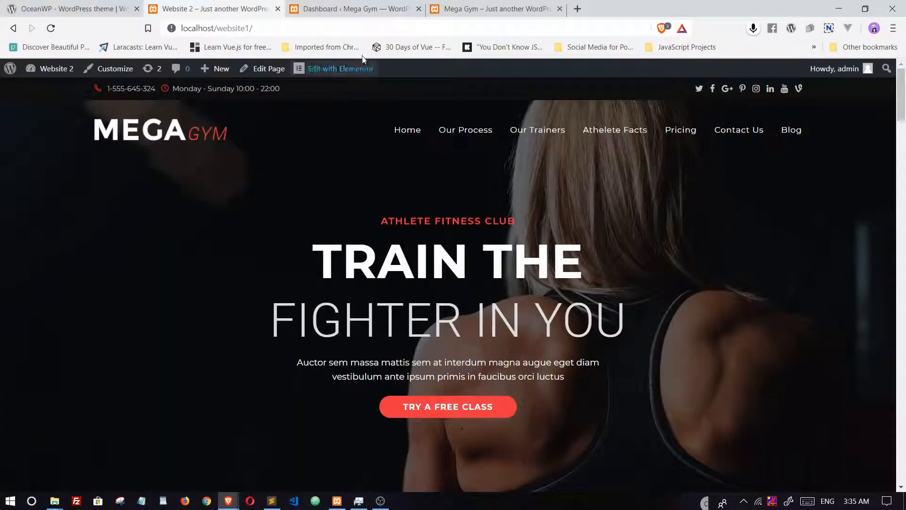
Step: From the Mega Gym dashboard, open Appearance > Themes to see the installed themes
click(352, 8)
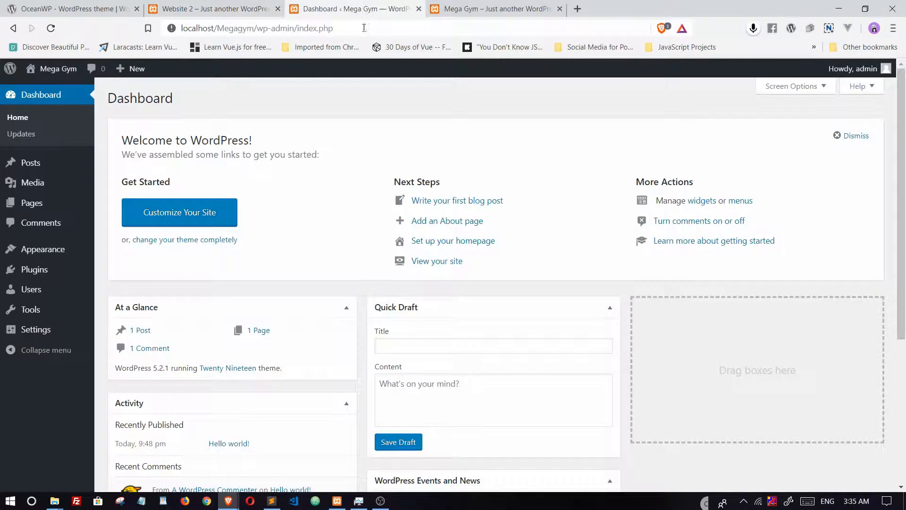
mouse_move(48, 245)
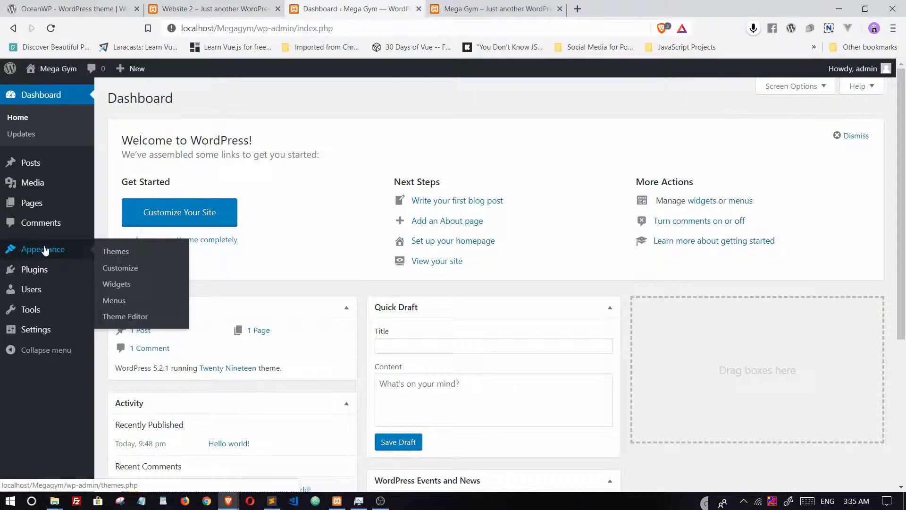
click(122, 255)
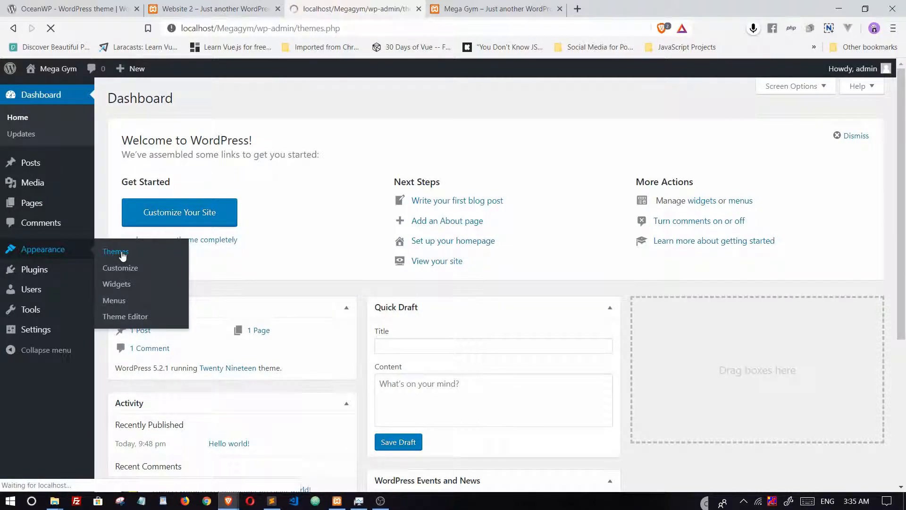
scroll(410, 382, down, 3)
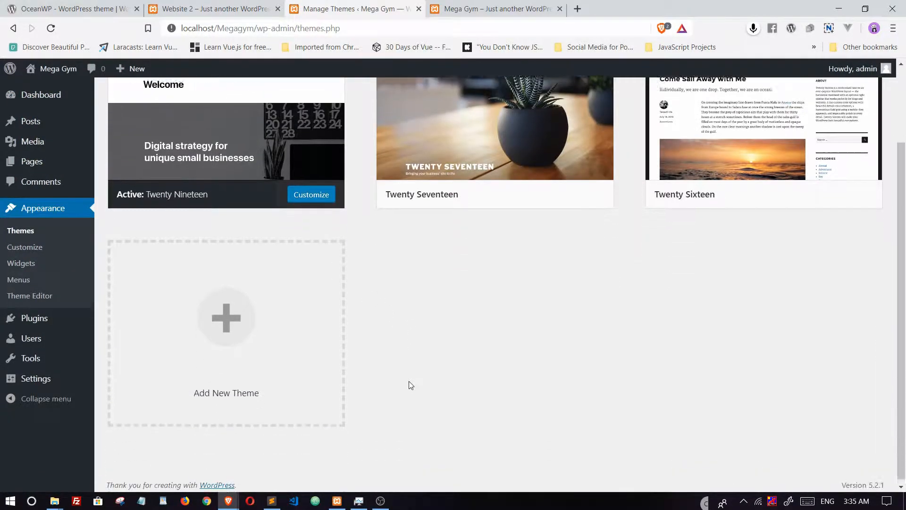
scroll(410, 383, up, 3)
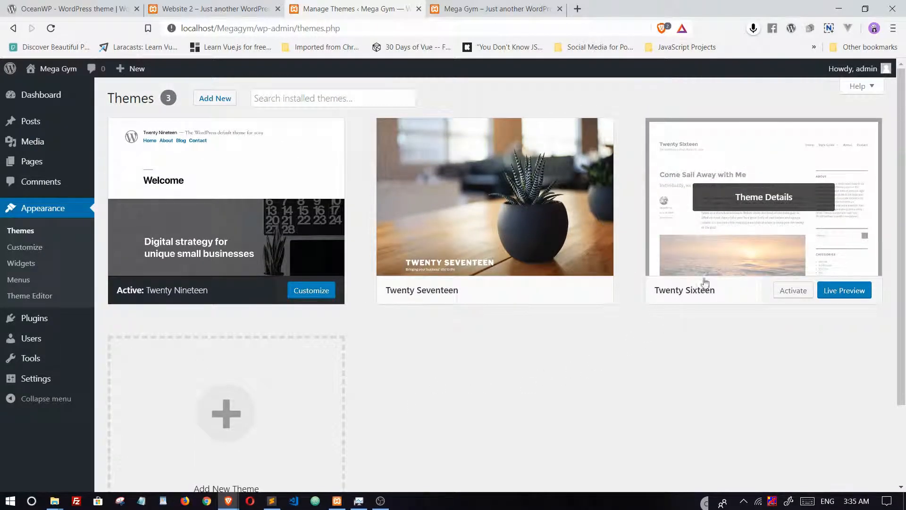
mouse_move(406, 283)
mouse_move(178, 290)
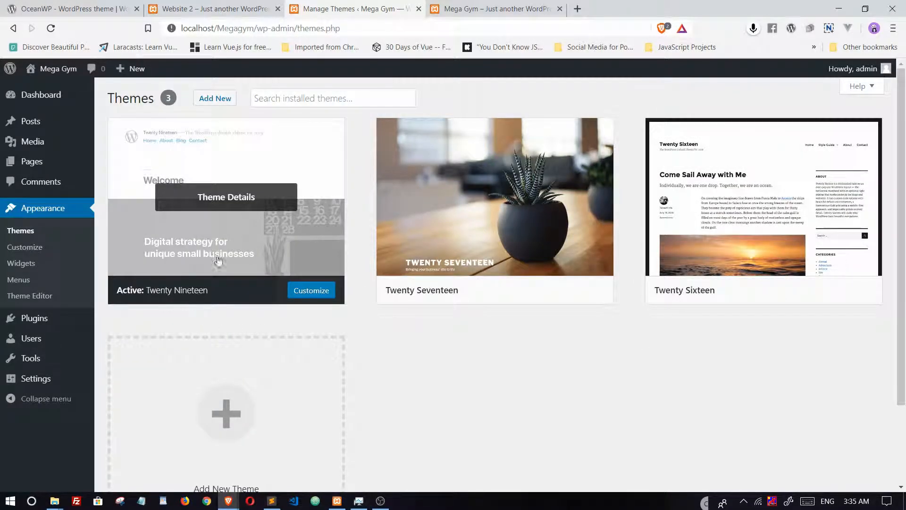
Step: Search Add New themes for 'OceanWp' and install the OceanWP theme
click(215, 99)
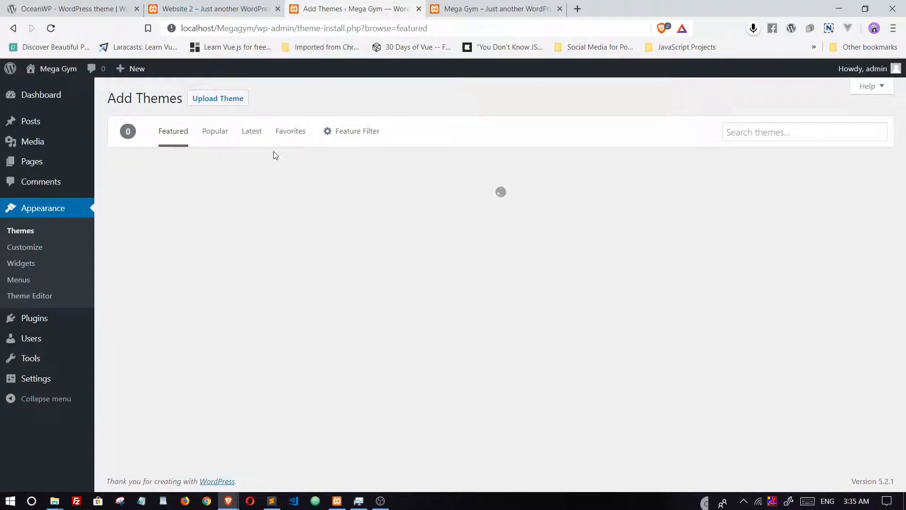
click(784, 125)
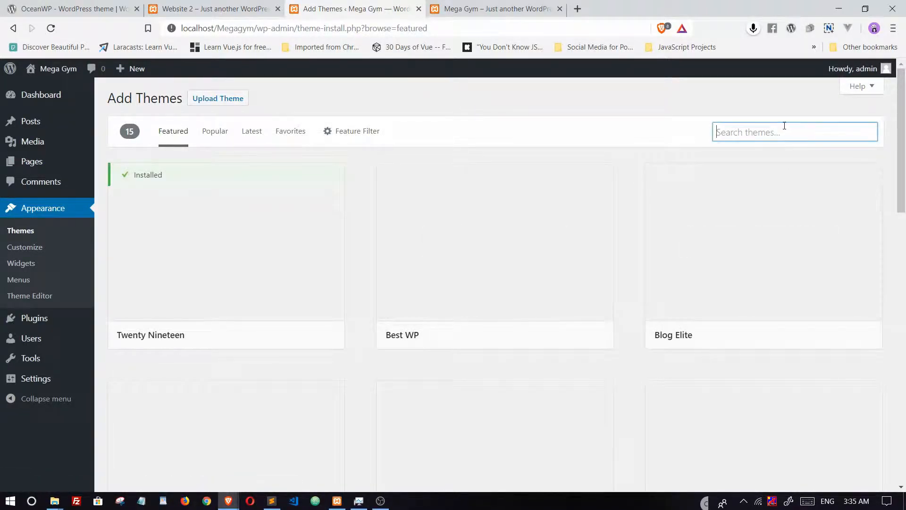
text(O)
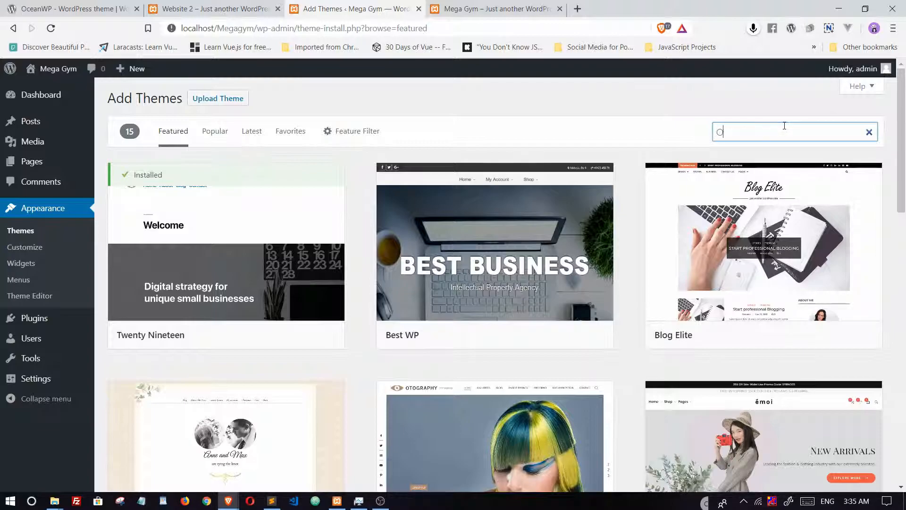
text(cean)
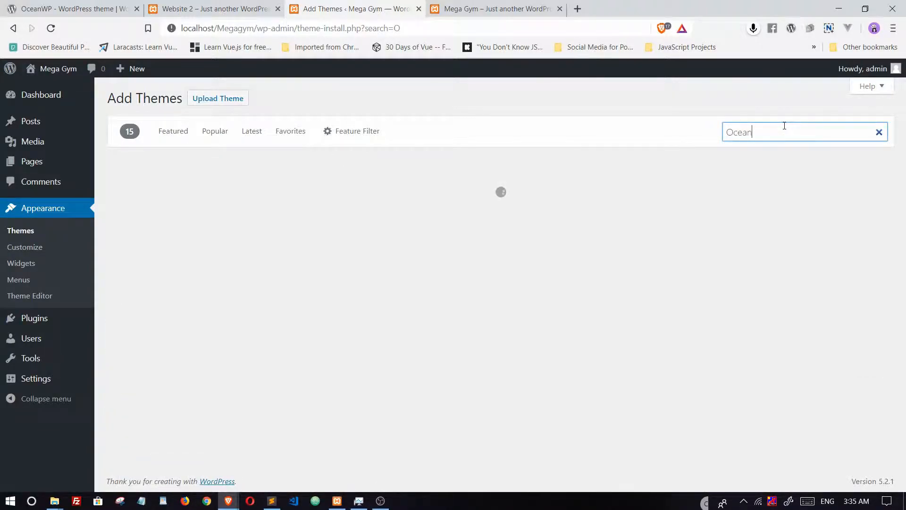
text(Wp)
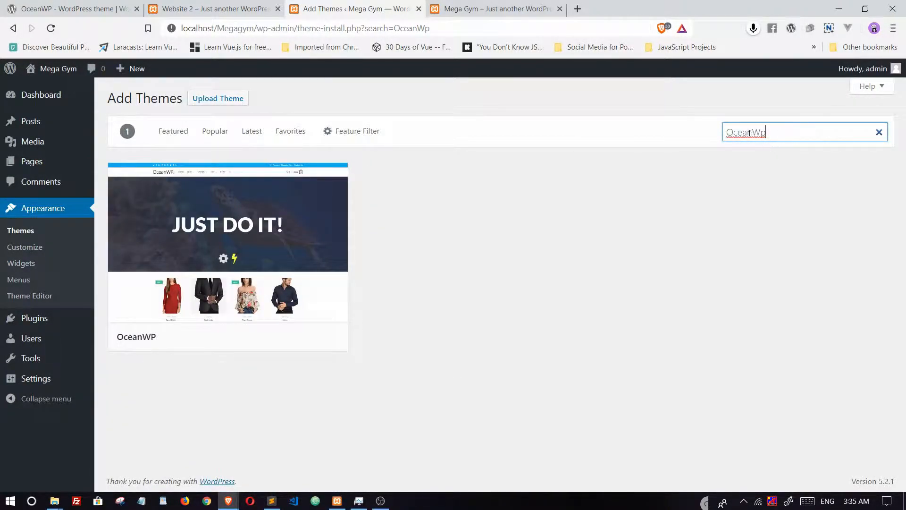
drag(781, 132, 729, 133)
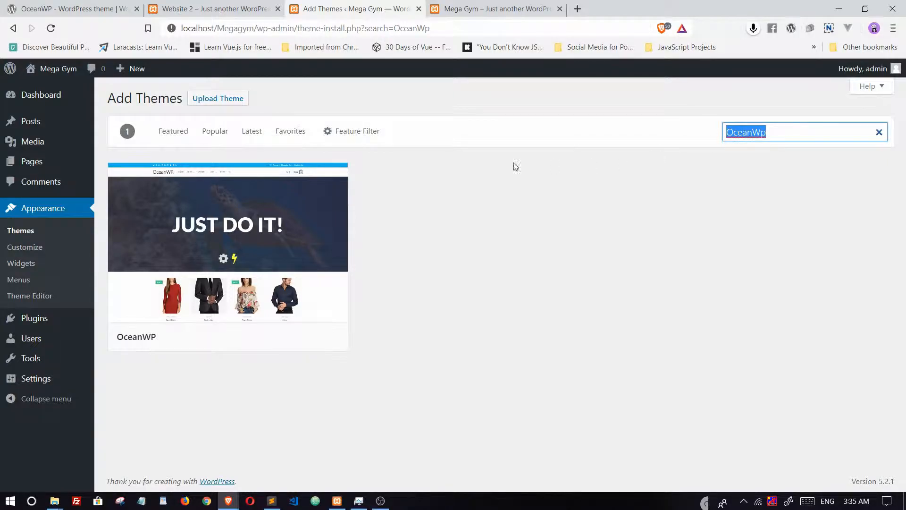
mouse_move(134, 298)
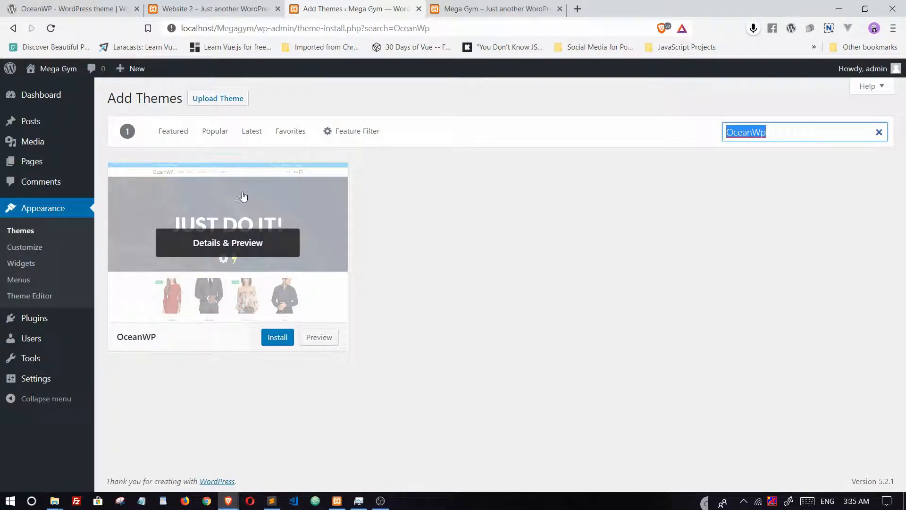
click(275, 342)
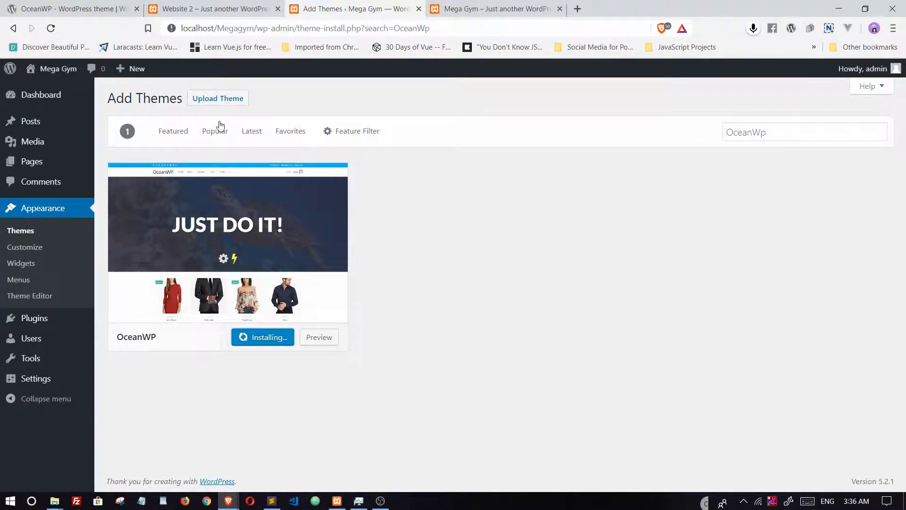
Step: Browse OceanWP's WordPress.org theme page, noting its 400,000 active installations
click(49, 14)
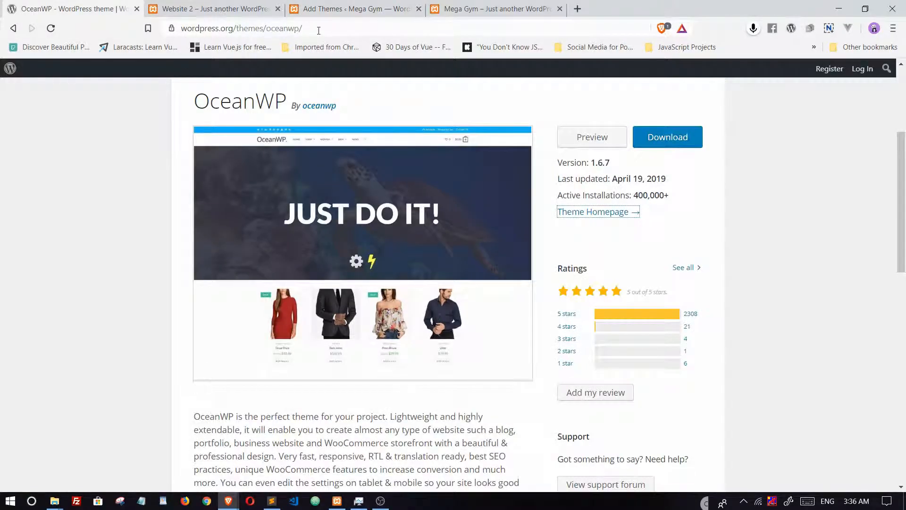
scroll(537, 196, down, 3)
scroll(528, 198, up, 7)
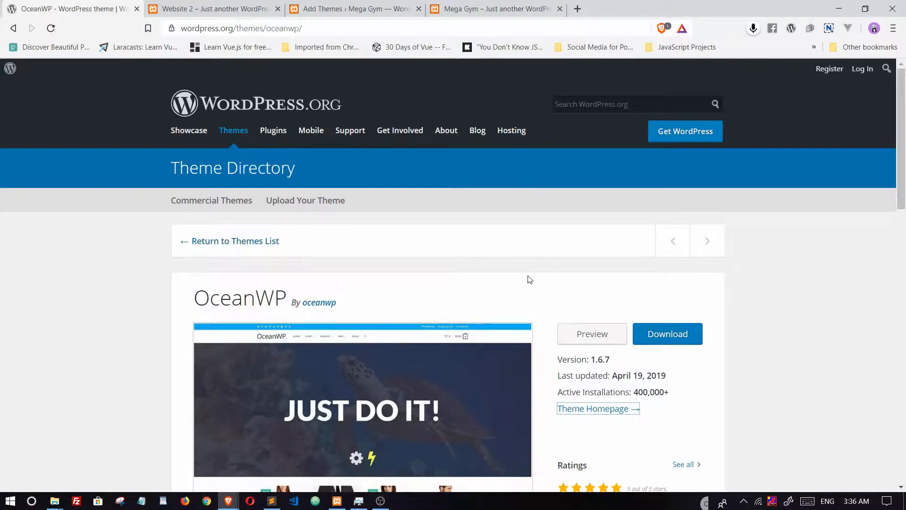
scroll(528, 264, down, 4)
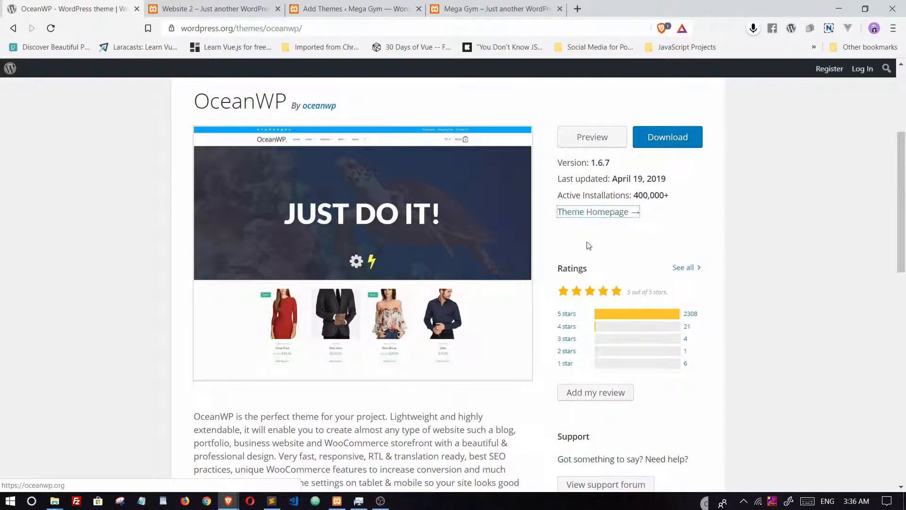
double_click(639, 201)
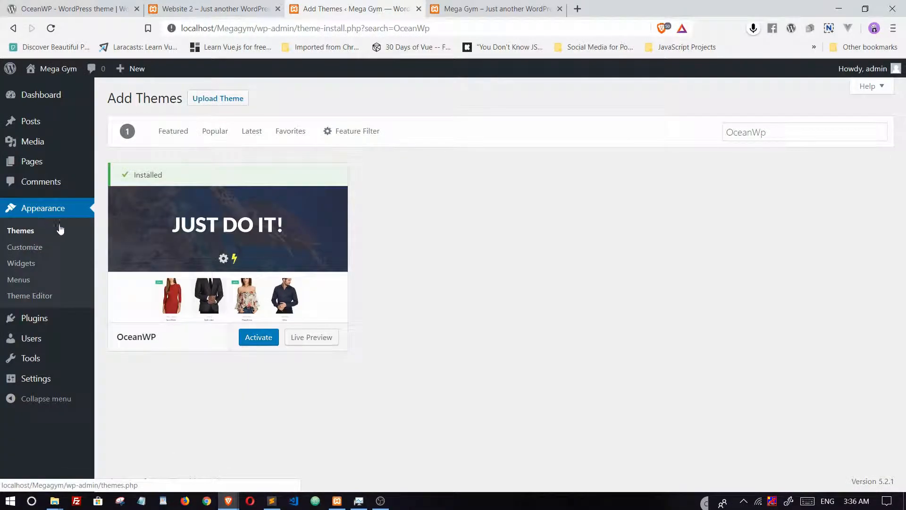
Step: Activate the installed OceanWP theme and check the Themes page's plugin recommendations
click(259, 338)
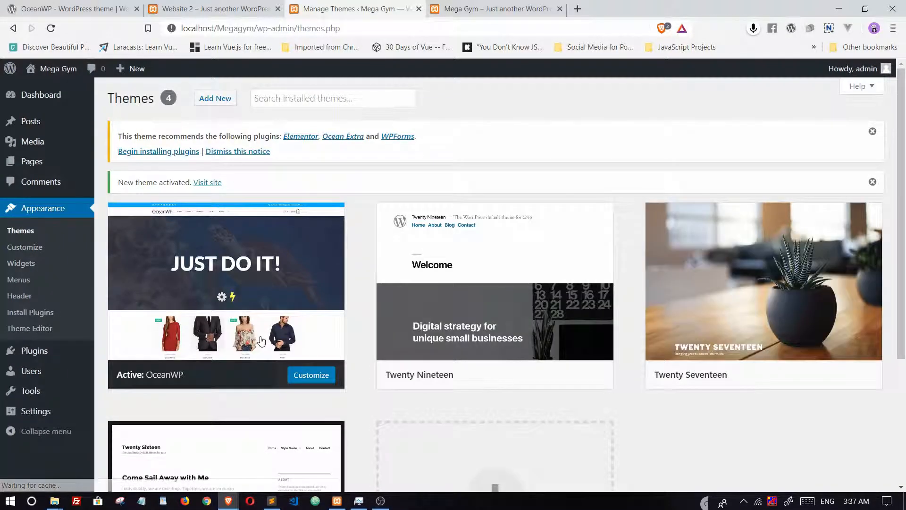
scroll(407, 354, down, 4)
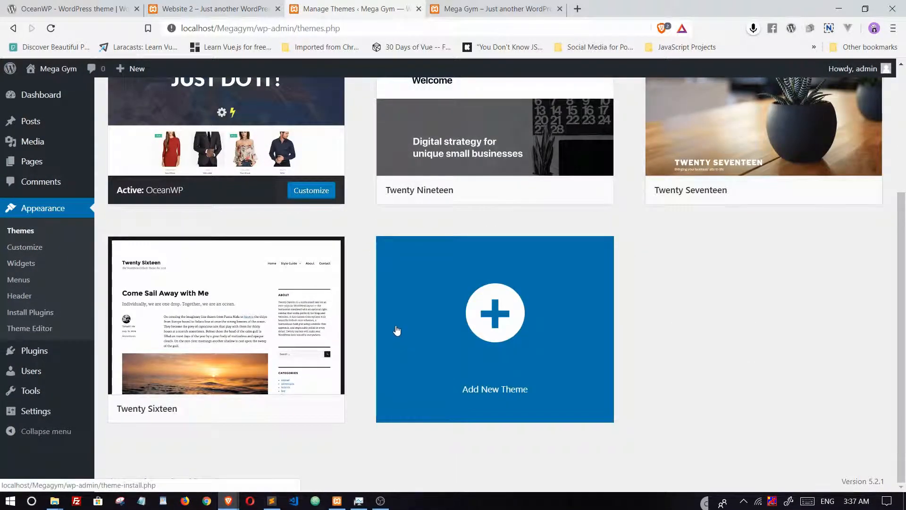
scroll(399, 330, up, 4)
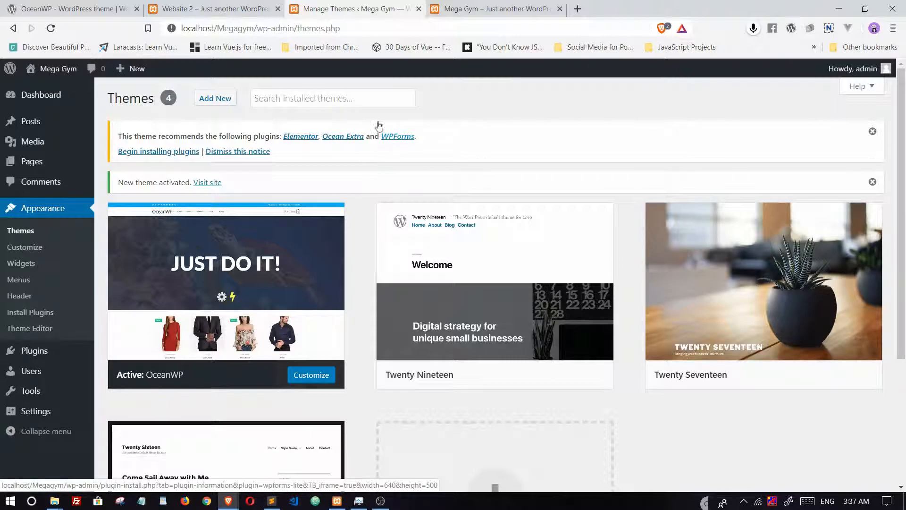
click(225, 9)
scroll(404, 259, down, 3)
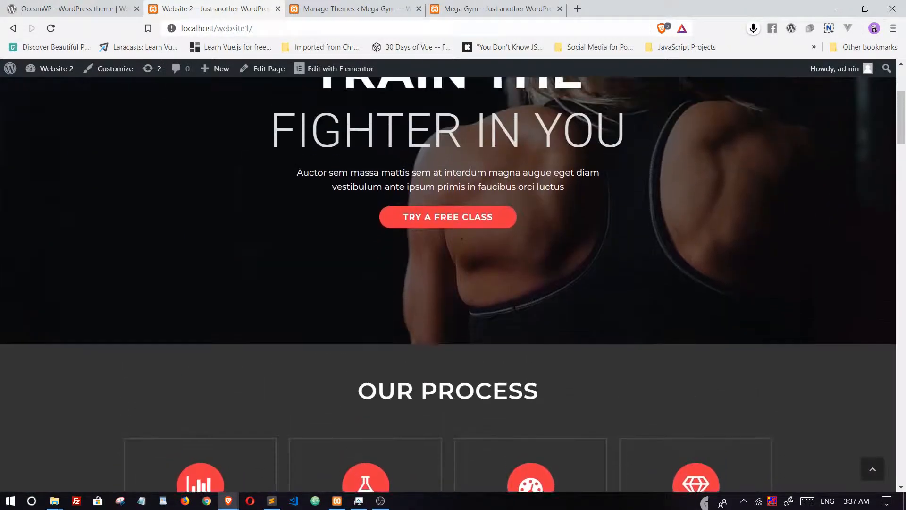
scroll(404, 259, up, 5)
scroll(404, 259, down, 6)
scroll(410, 259, up, 6)
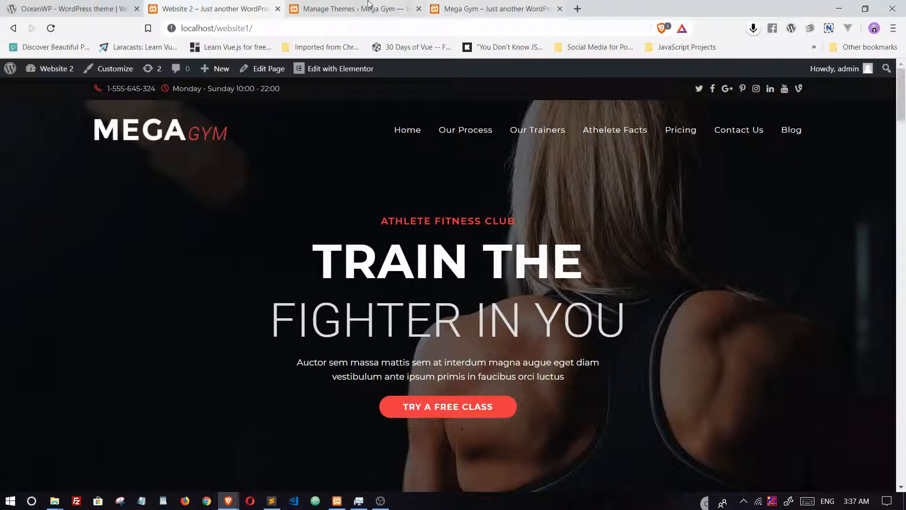
click(344, 9)
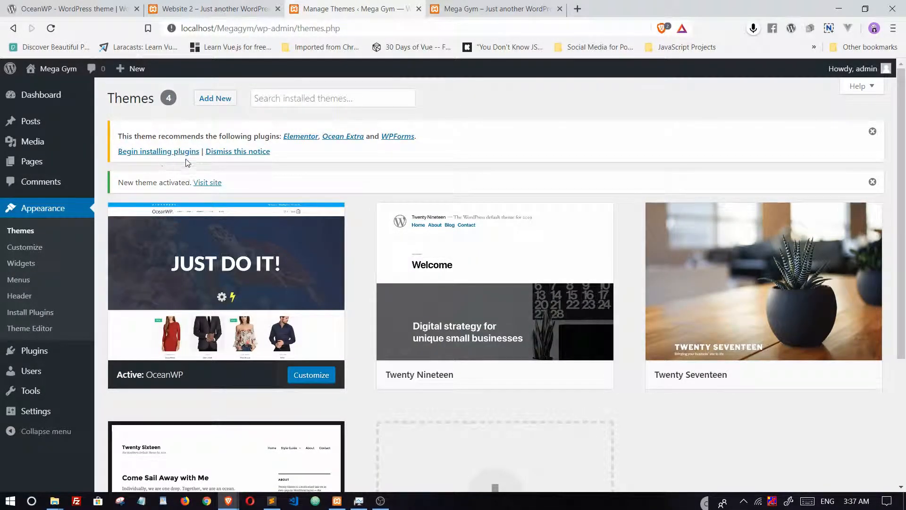
Step: Bulk-install all three recommended plugins: Ocean Extra, Elementor and WPForms
click(151, 155)
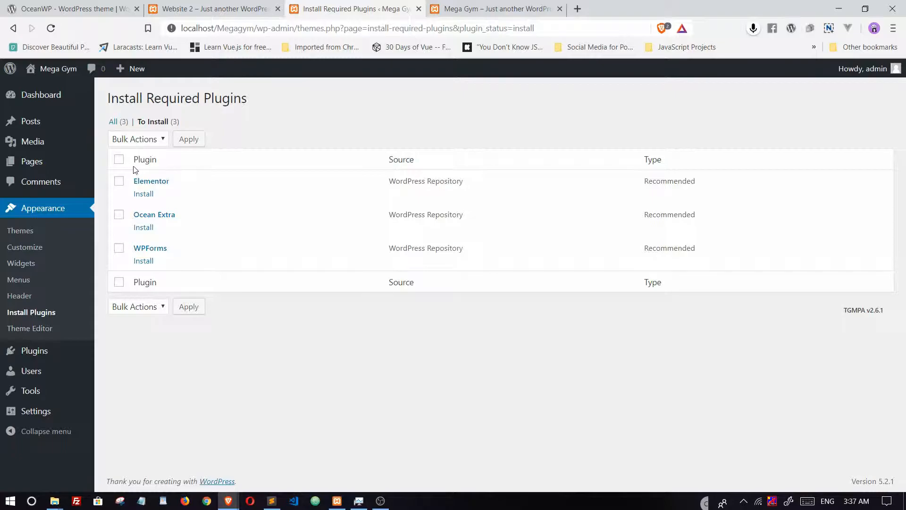
click(119, 161)
click(160, 139)
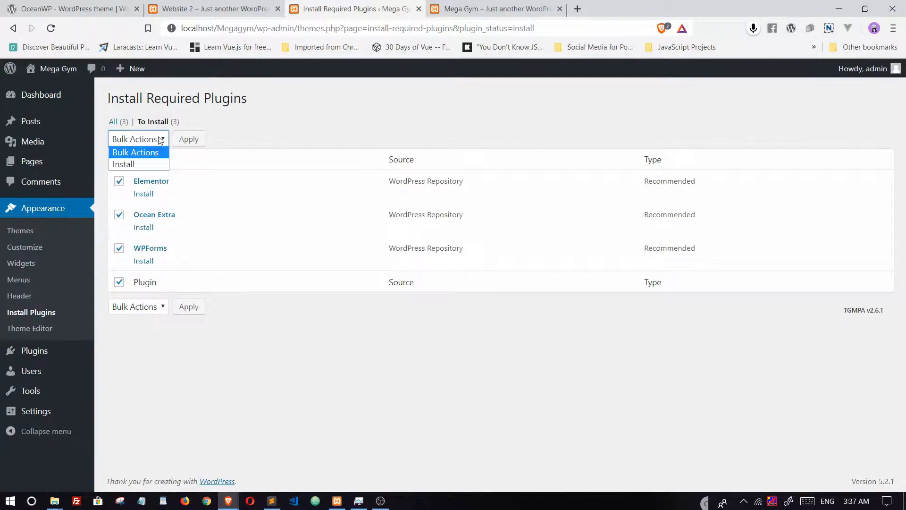
click(128, 165)
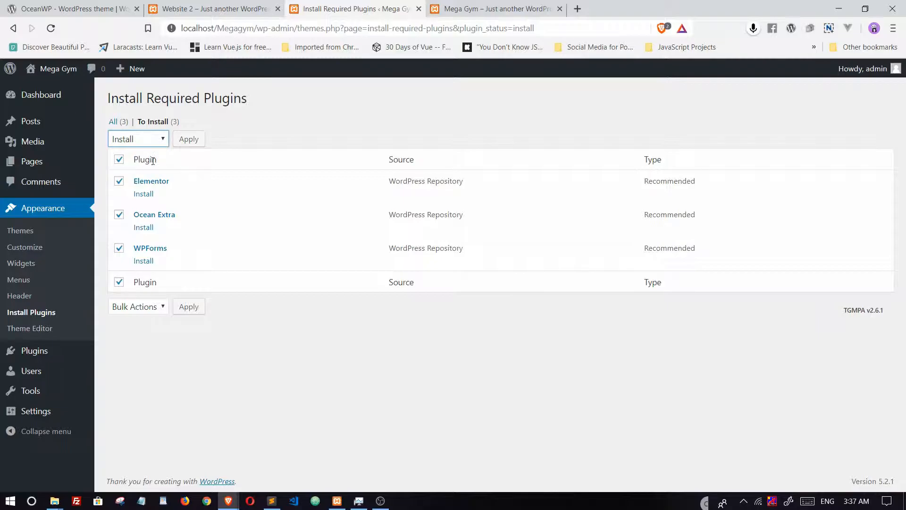
click(186, 141)
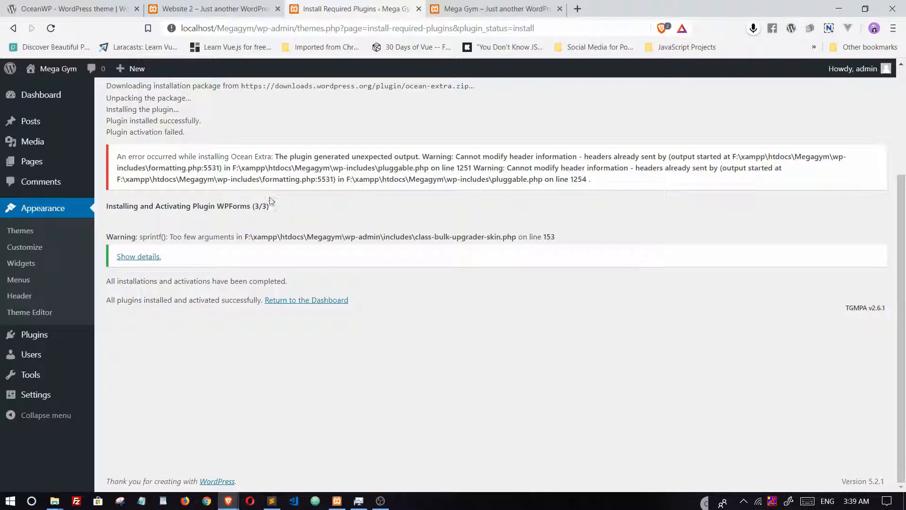
Step: Review the Ocean Extra activation error notice
drag(598, 184, 135, 157)
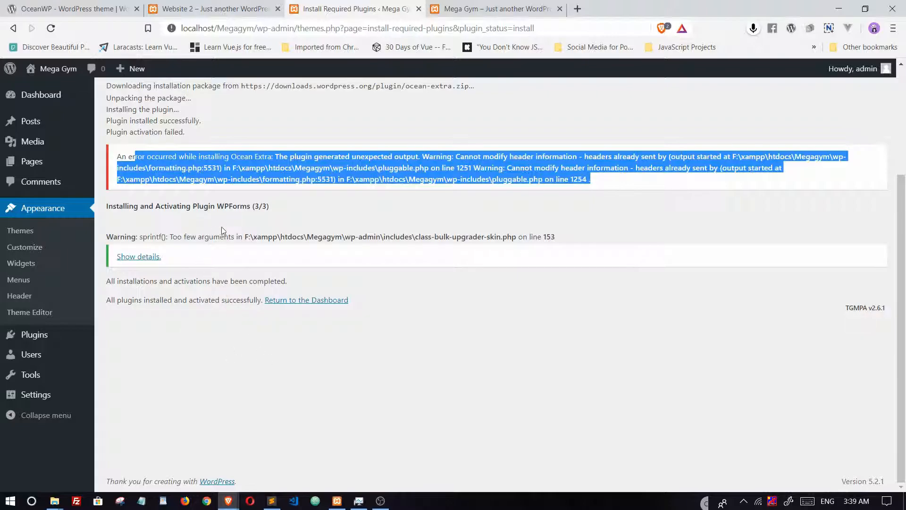
scroll(223, 226, up, 3)
scroll(222, 226, down, 3)
Step: Check Installed Plugins: Elementor, Ocean Extra, WPForms Lite active; Akismet, Hello Dolly inactive
click(30, 336)
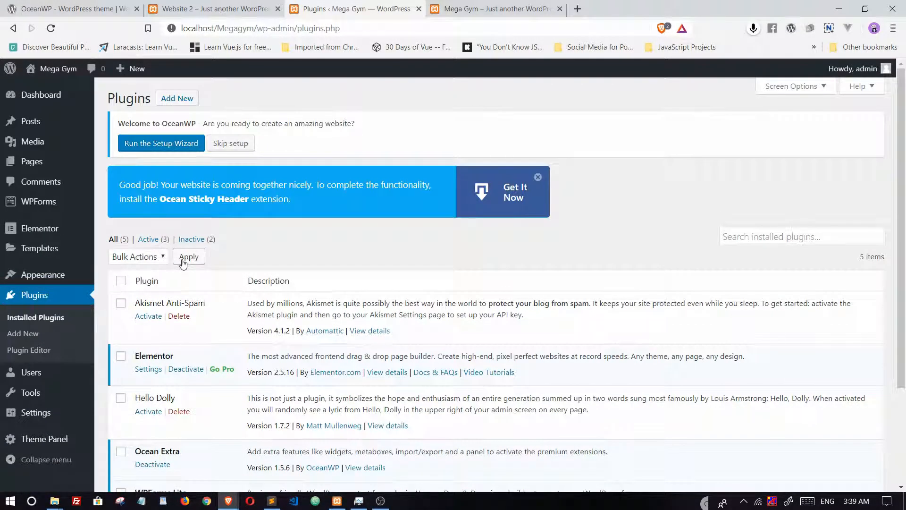
scroll(183, 263, down, 3)
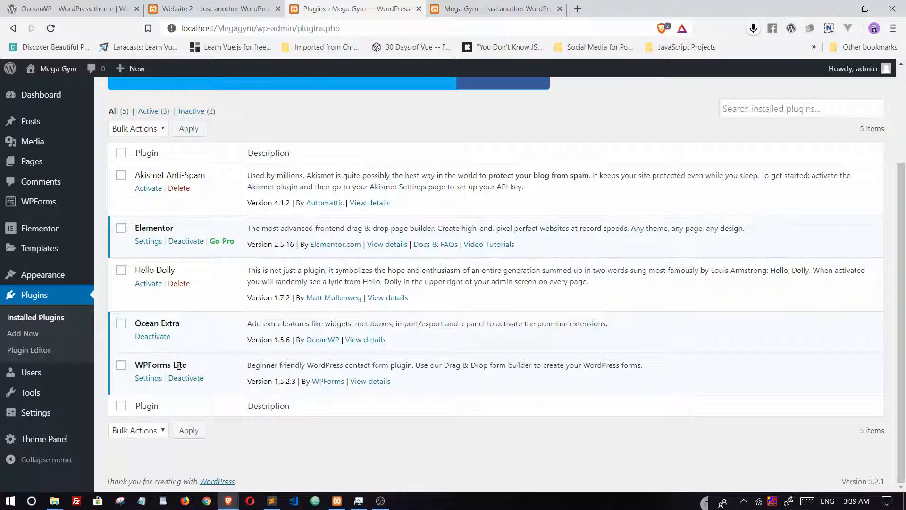
scroll(179, 365, up, 3)
scroll(178, 370, down, 3)
mouse_move(35, 231)
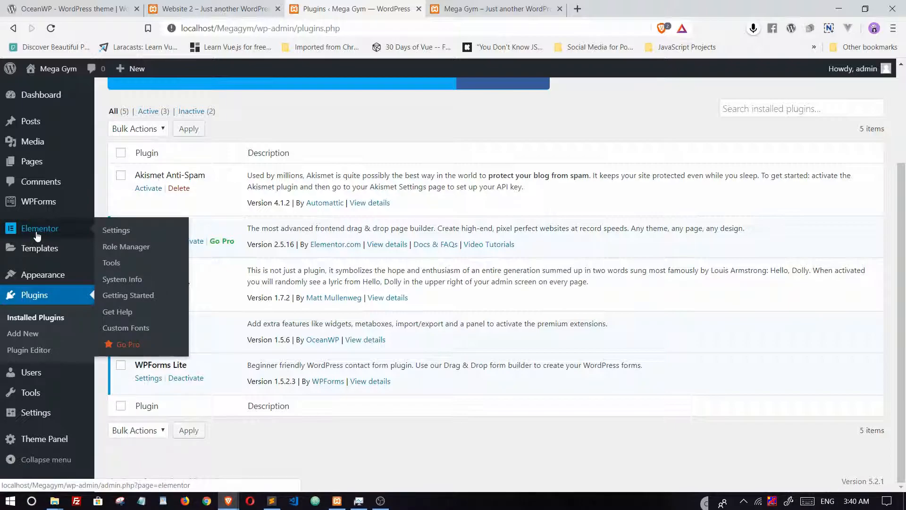
Step: Open Elementor's Getting Started page and scroll through its welcome panel and overview video
click(128, 295)
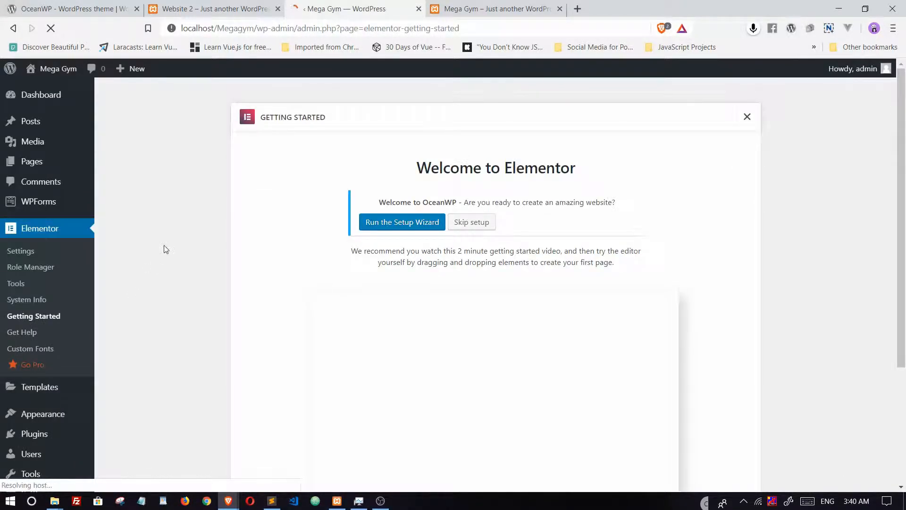
scroll(180, 236, down, 4)
scroll(179, 235, up, 4)
scroll(179, 236, down, 4)
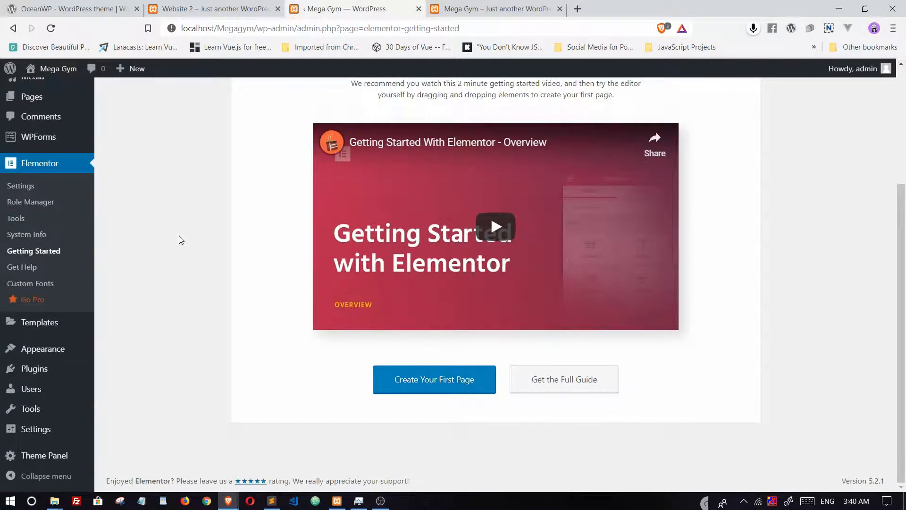
scroll(172, 213, up, 4)
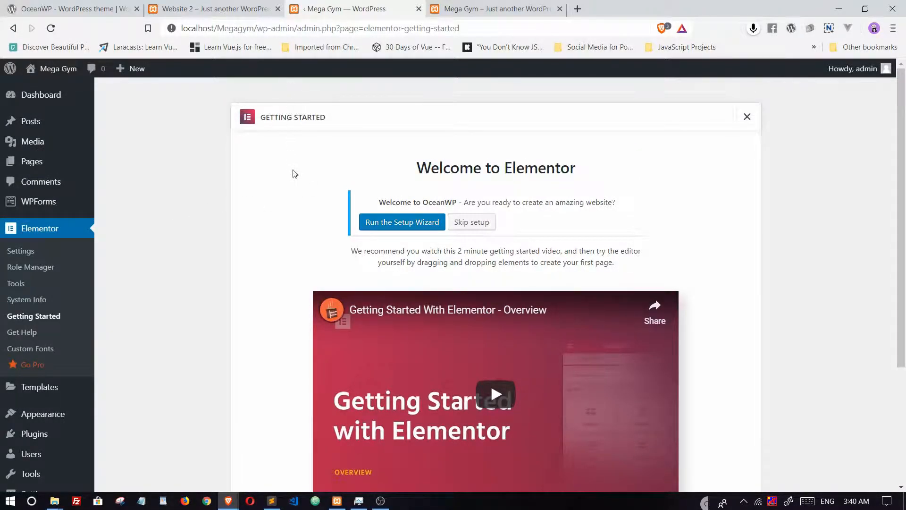
Step: Run the OceanWP Setup Wizard from the Welcome notice and look over its Welcome step
click(406, 220)
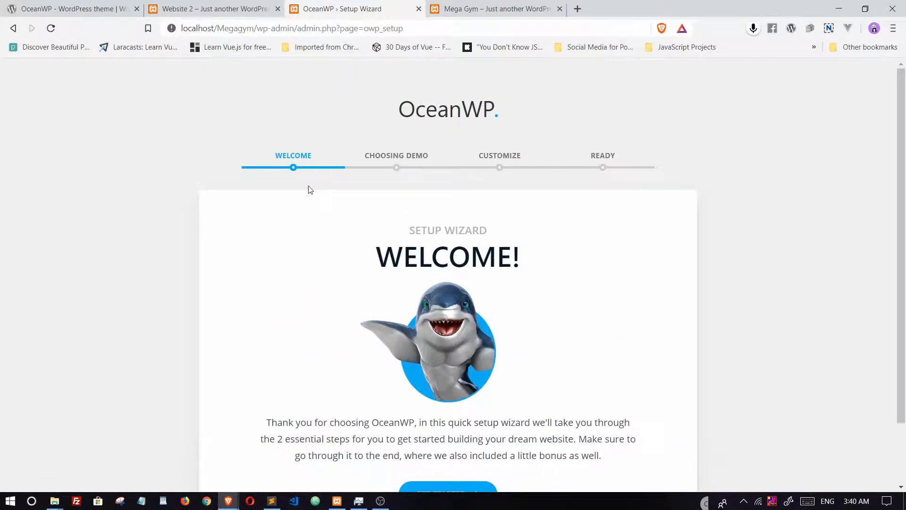
scroll(310, 189, down, 2)
scroll(310, 189, up, 2)
scroll(310, 189, down, 2)
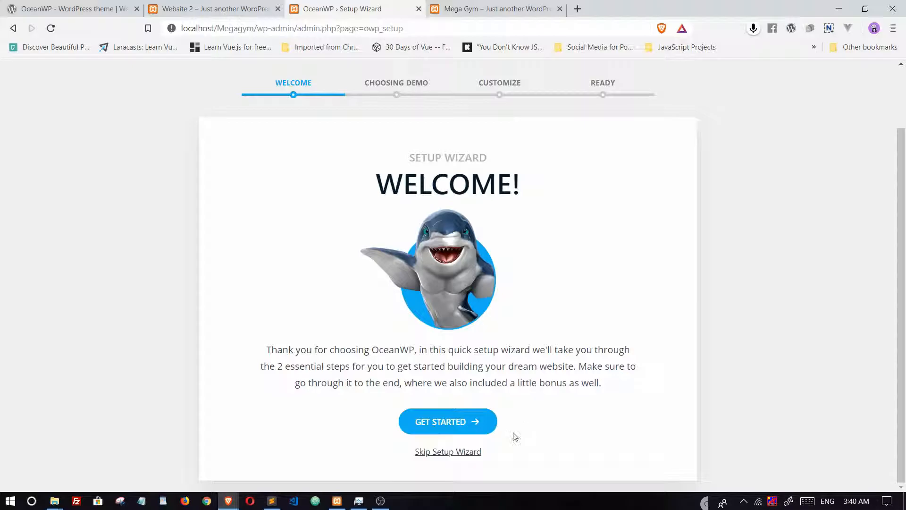
Step: Get started in the wizard, select the Megagym demo and proceed to its Install Demo options
click(462, 425)
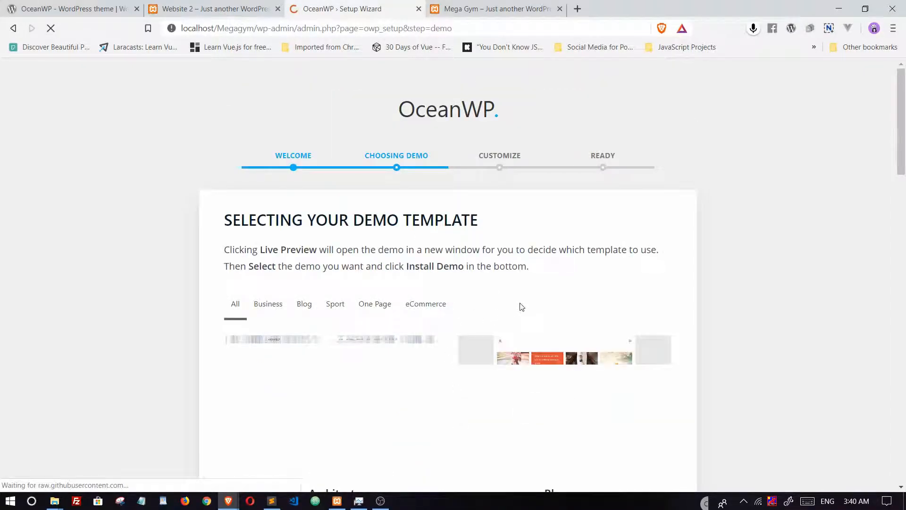
scroll(520, 306, down, 4)
scroll(518, 265, up, 4)
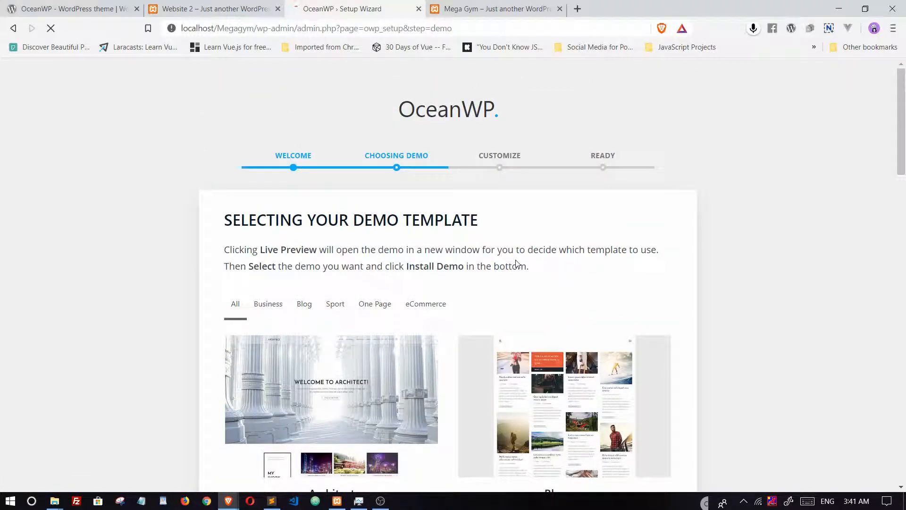
scroll(516, 265, down, 4)
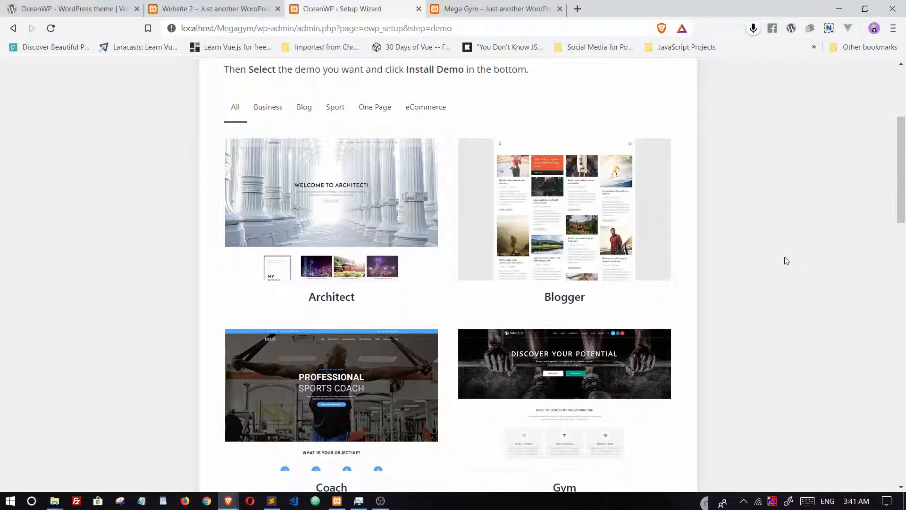
mouse_move(364, 282)
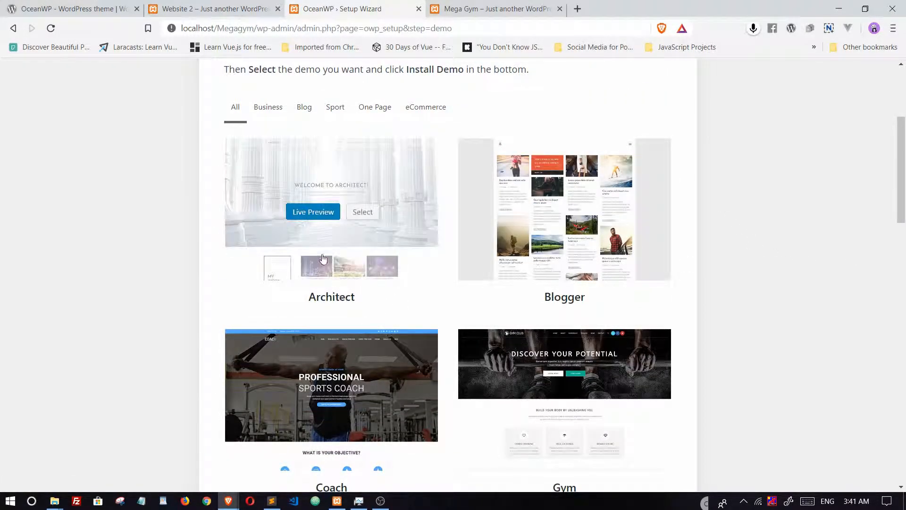
mouse_move(546, 281)
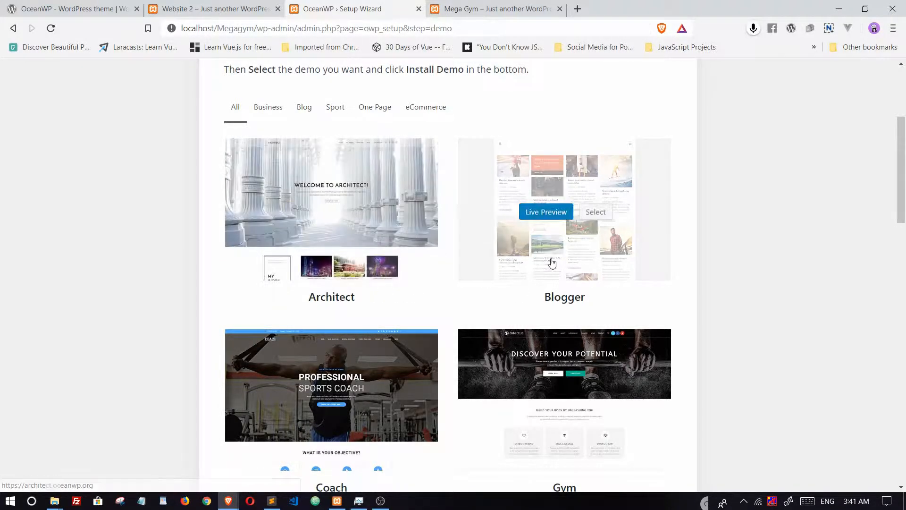
scroll(552, 263, down, 4)
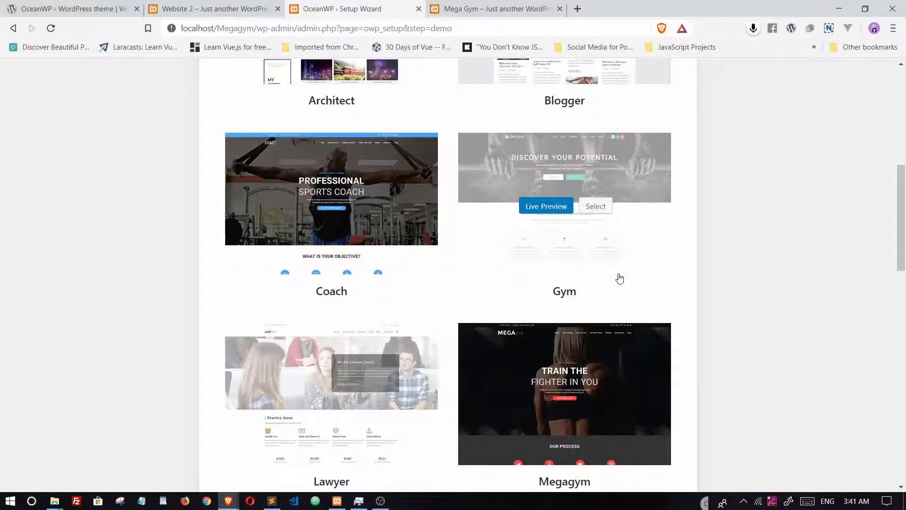
scroll(663, 266, down, 4)
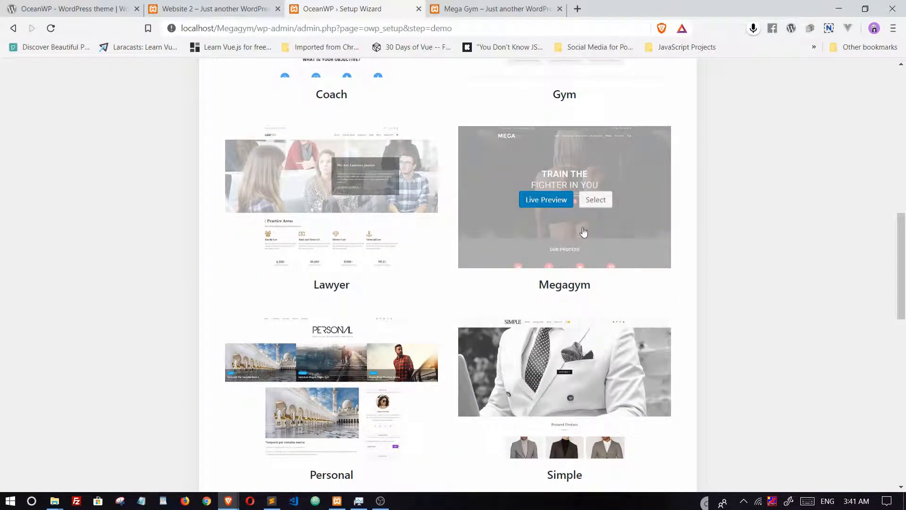
click(596, 200)
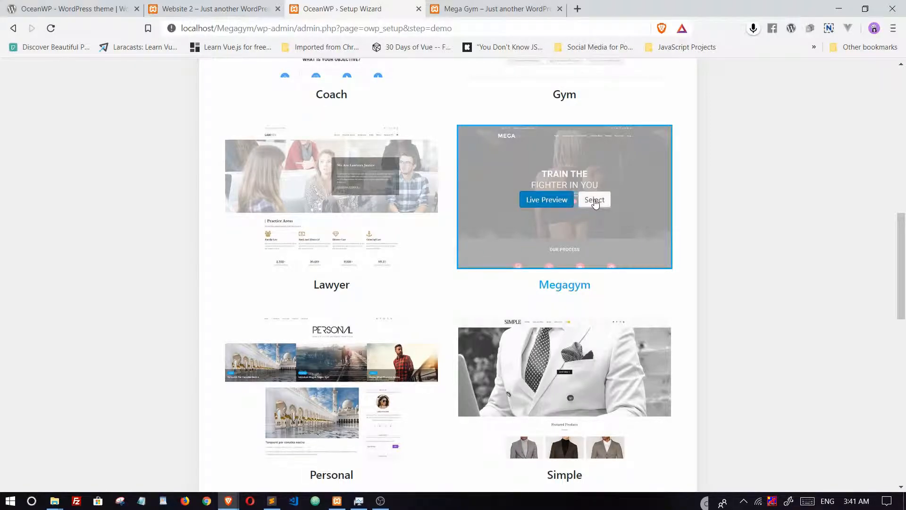
scroll(753, 262, down, 10)
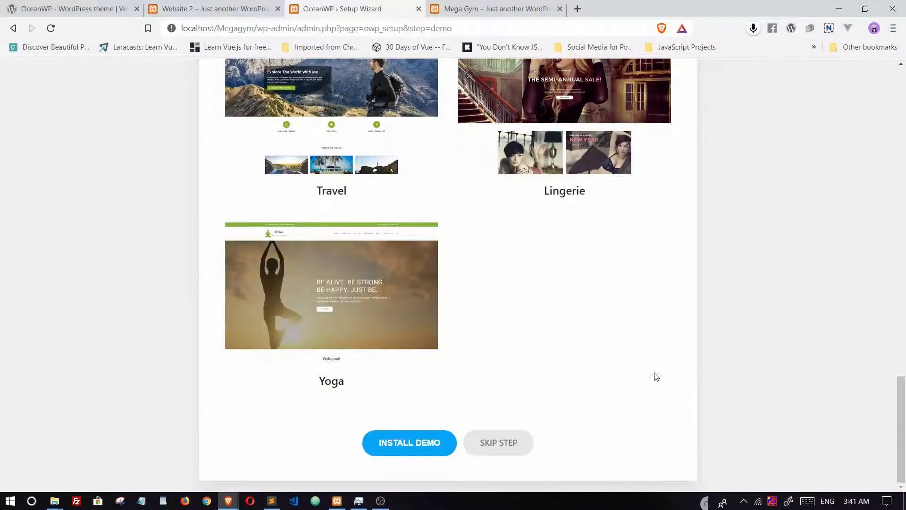
click(407, 443)
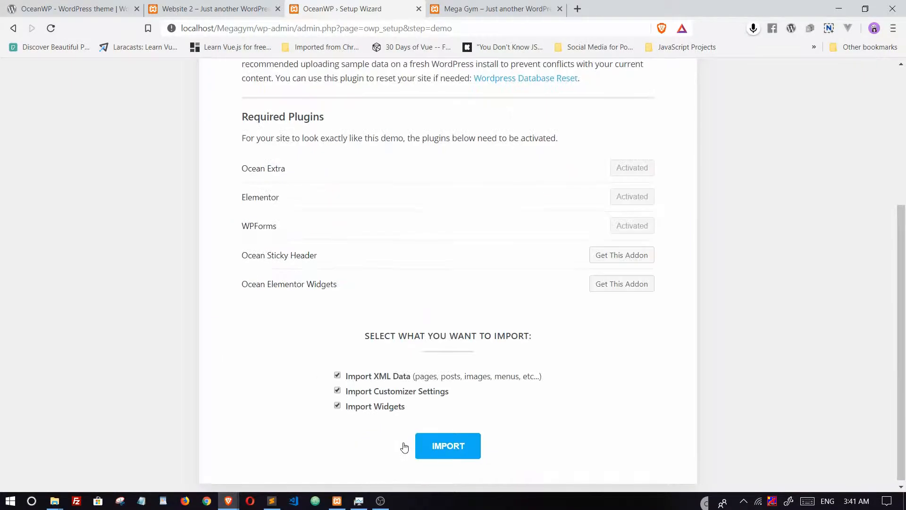
Step: Review Megagym's required plugins, like Ocean Sticky Header and Ocean Elementor Widgets, and start the import
scroll(474, 378, down, 1)
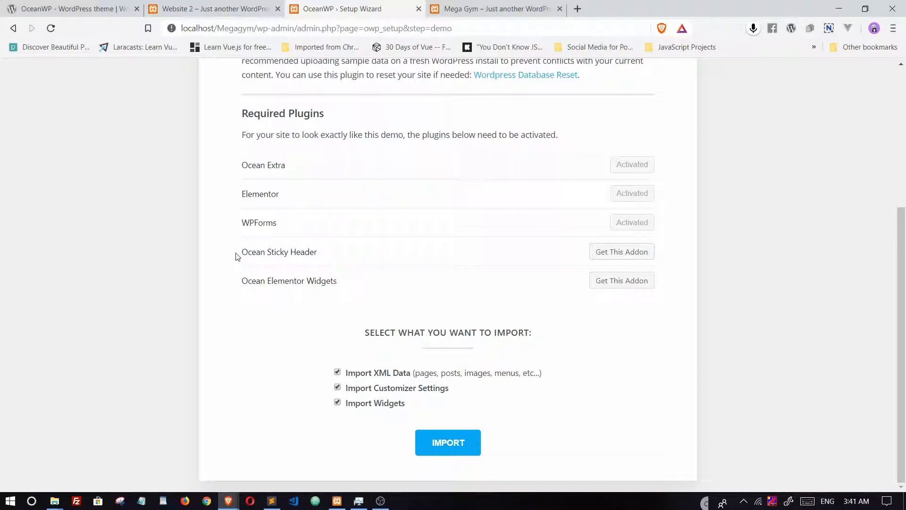
drag(237, 255, 319, 253)
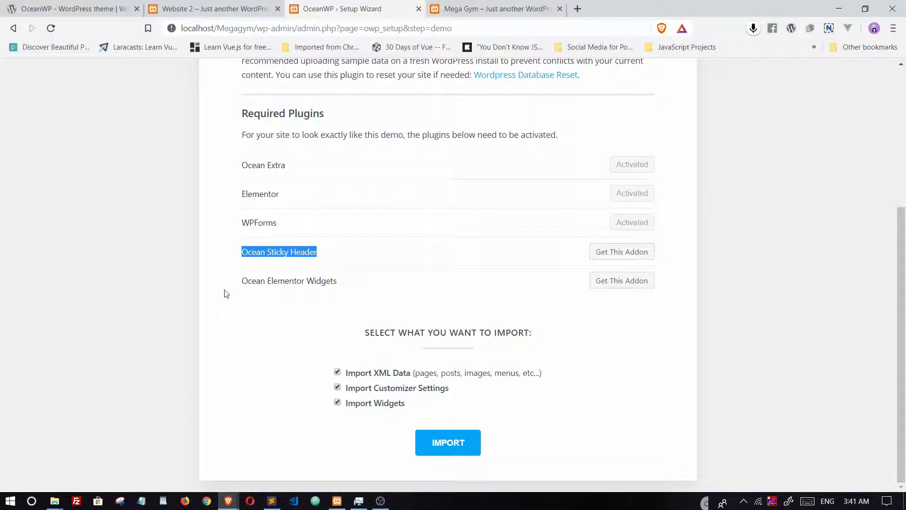
drag(235, 285, 348, 270)
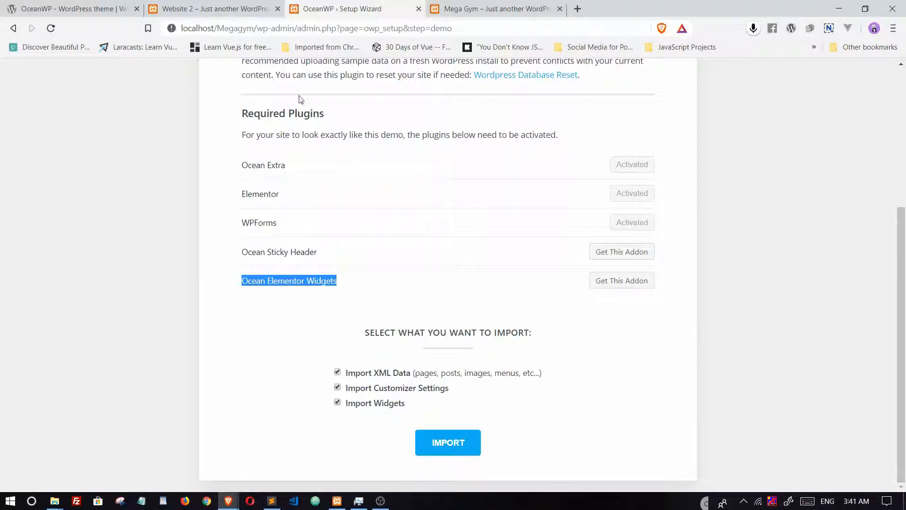
drag(245, 108, 335, 134)
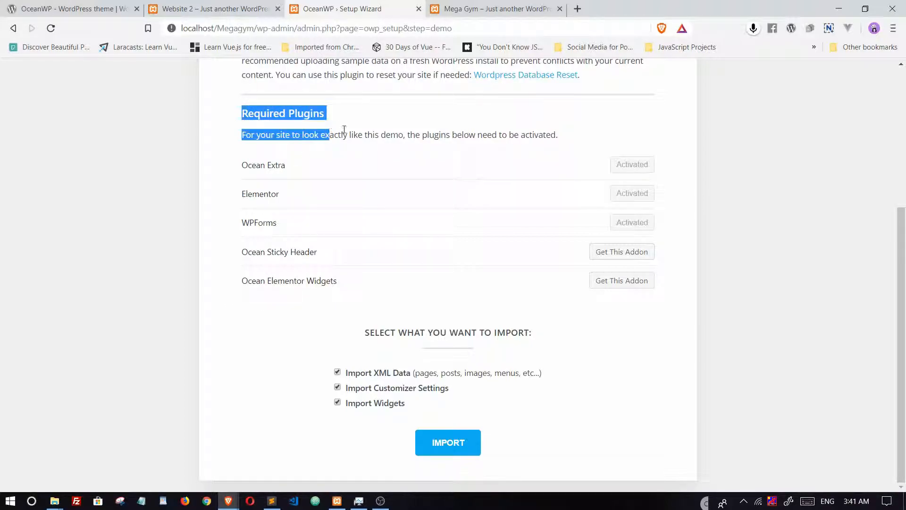
scroll(428, 219, up, 5)
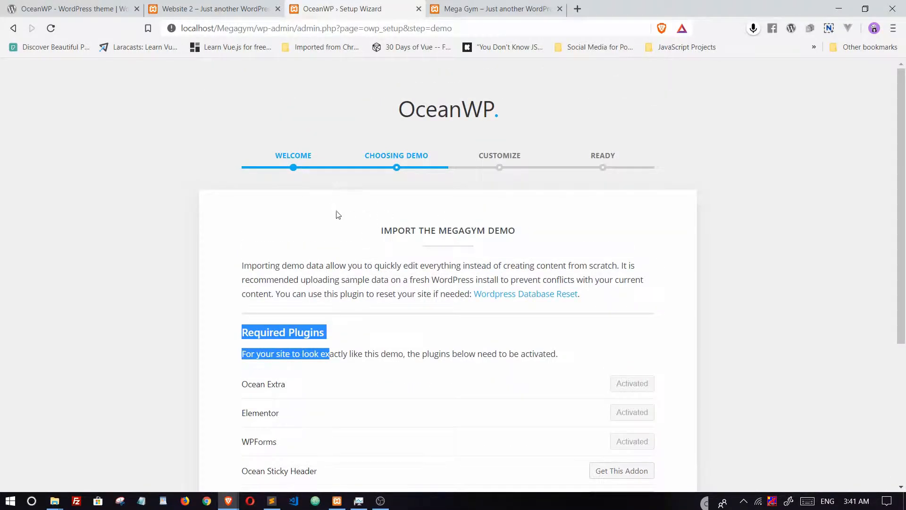
scroll(338, 213, down, 5)
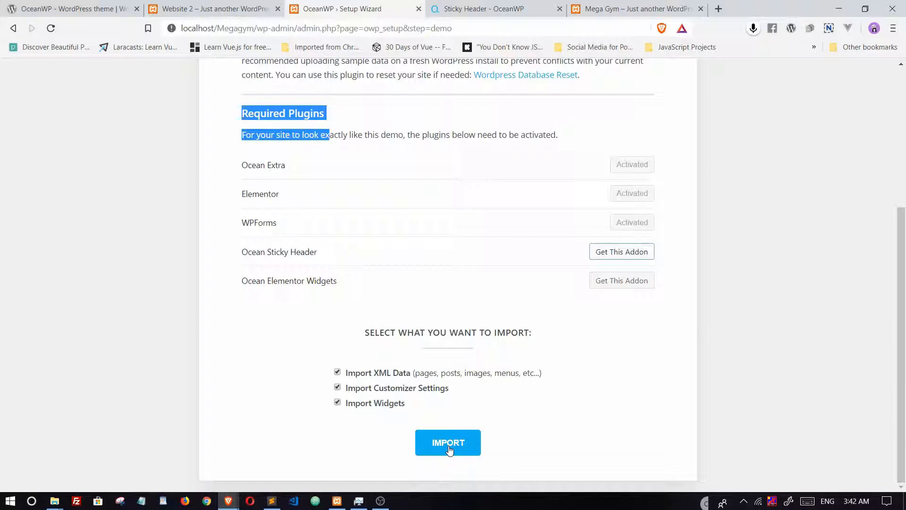
click(449, 444)
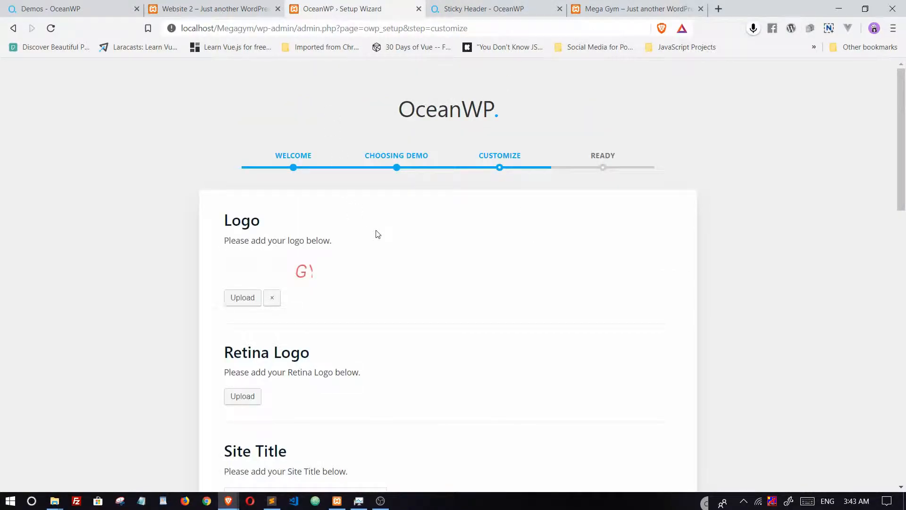
scroll(389, 234, down, 15)
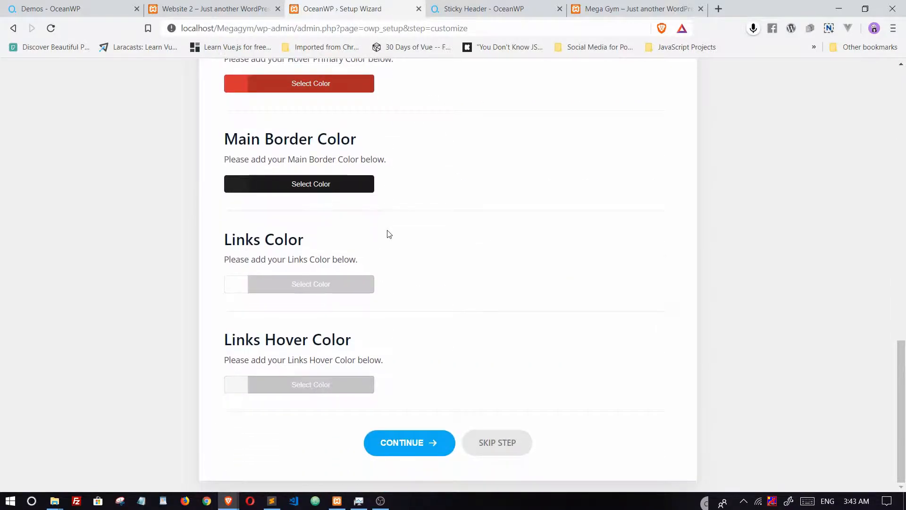
scroll(389, 234, up, 10)
scroll(389, 234, up, 7)
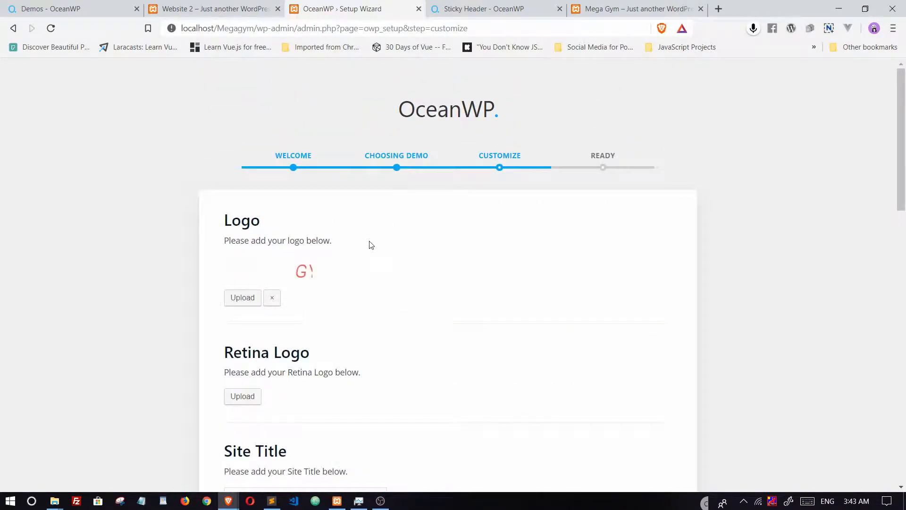
scroll(383, 239, down, 4)
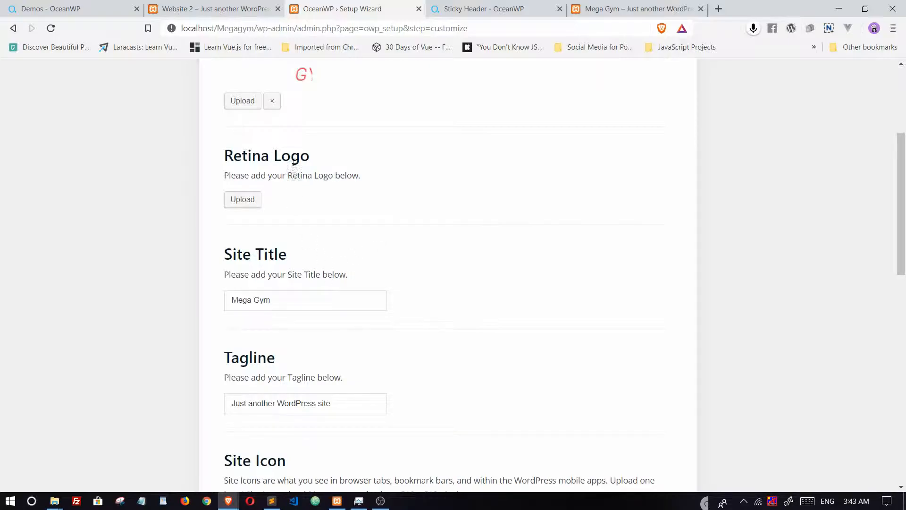
scroll(327, 176, down, 13)
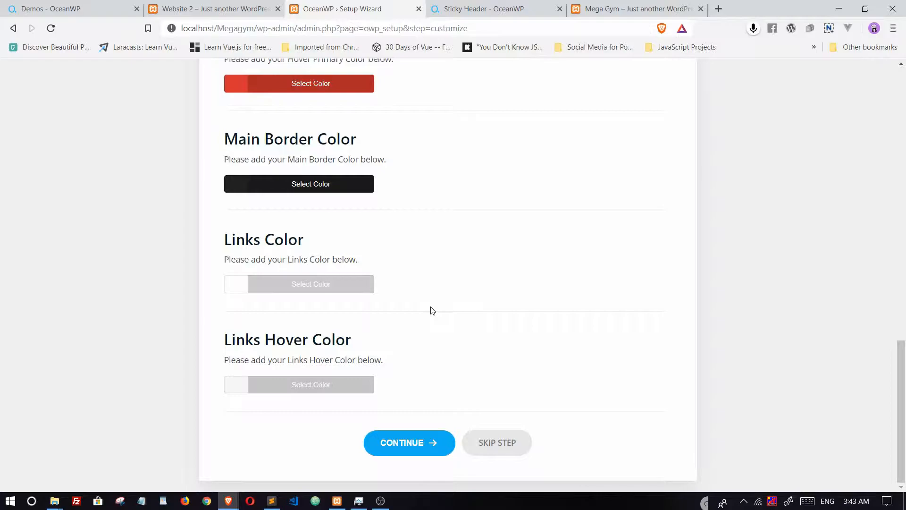
Step: Finish the colour step, enter the giveaway with Blog and E-Commerce selected, then view the website
click(415, 444)
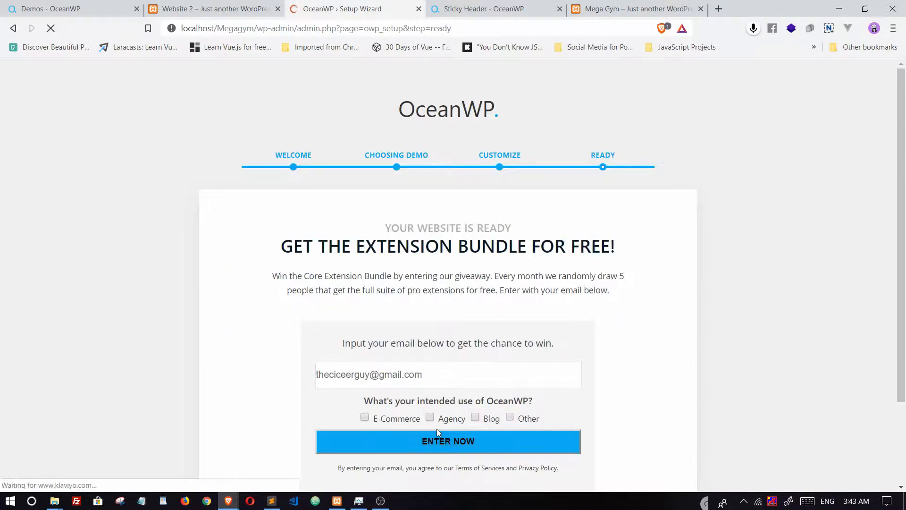
scroll(437, 429, down, 2)
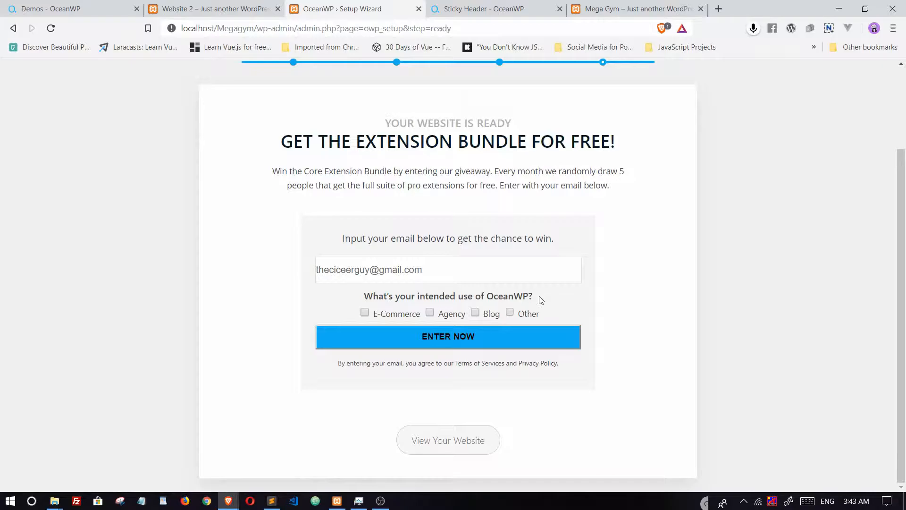
click(474, 312)
click(364, 313)
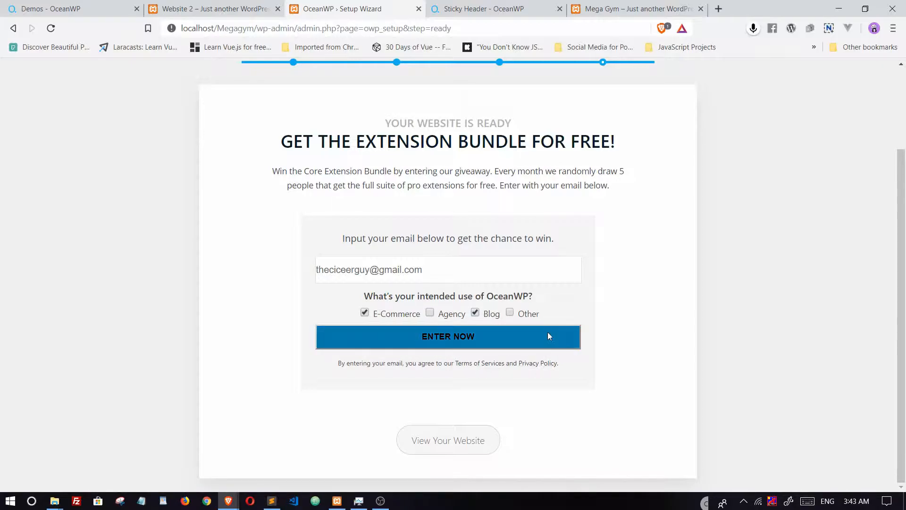
click(445, 336)
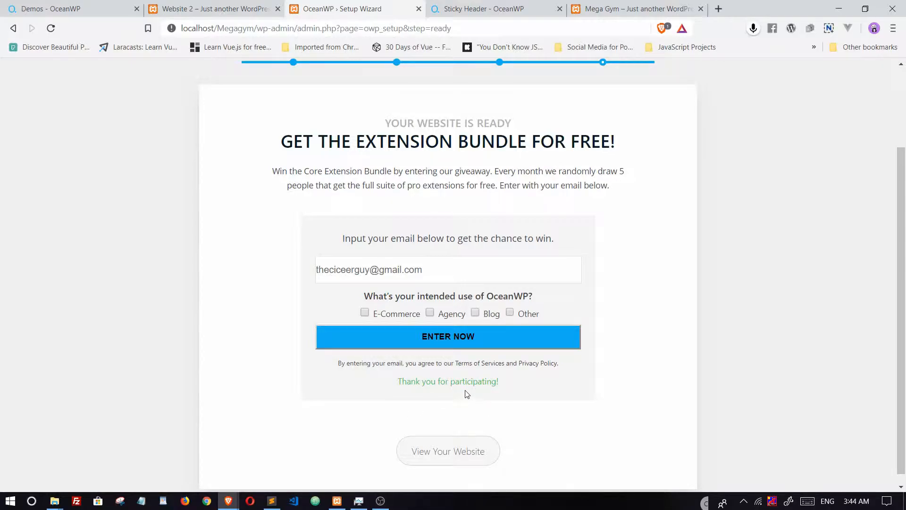
scroll(493, 430, down, 1)
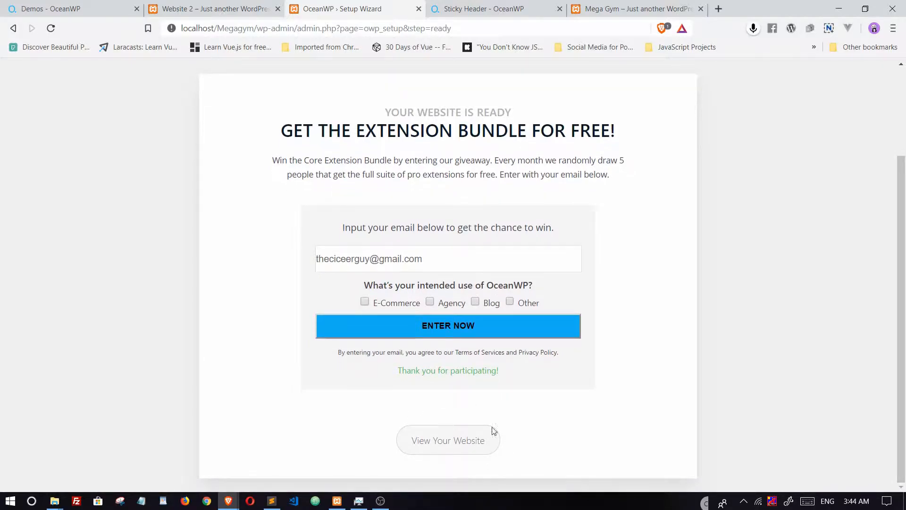
click(441, 442)
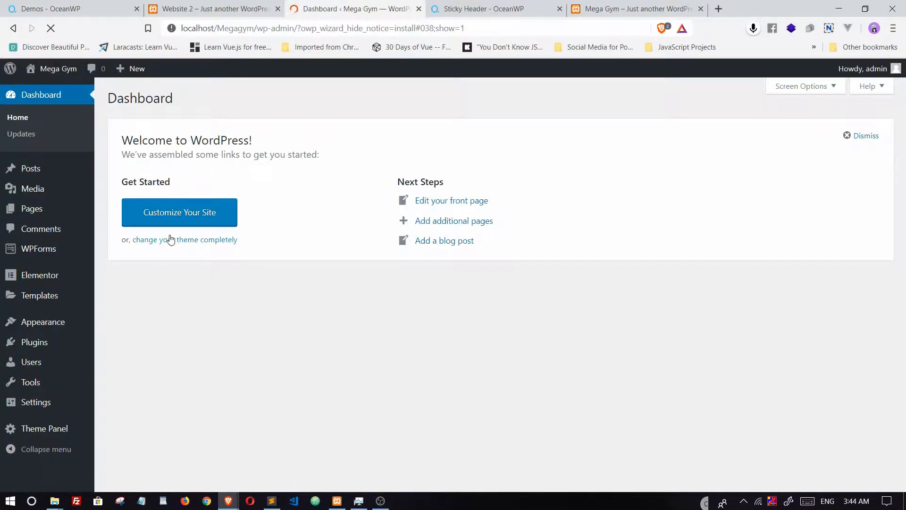
Step: Visit the live Mega Gym site from the admin bar and scroll down through it
mouse_move(52, 70)
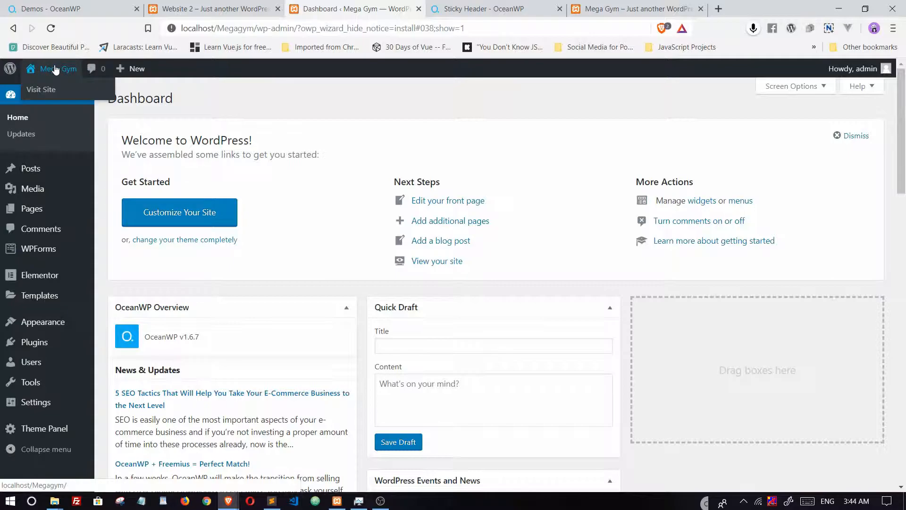
click(42, 89)
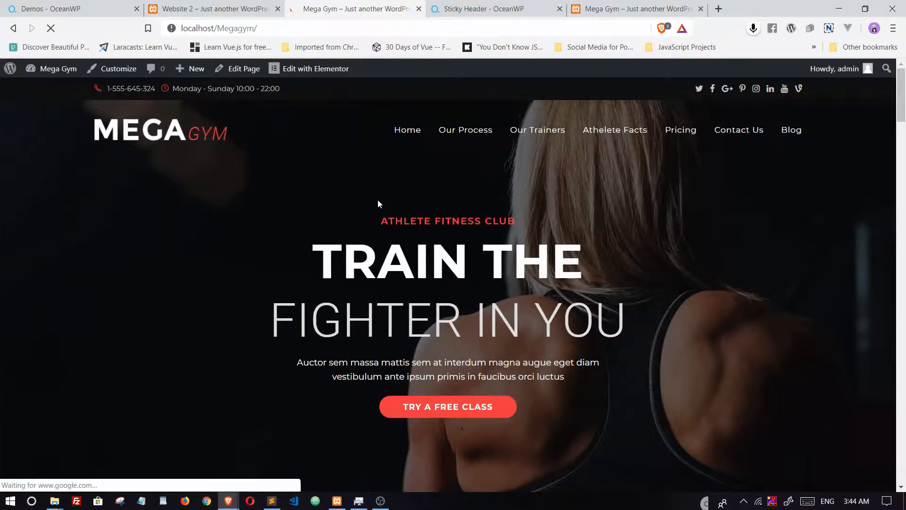
scroll(382, 204, down, 15)
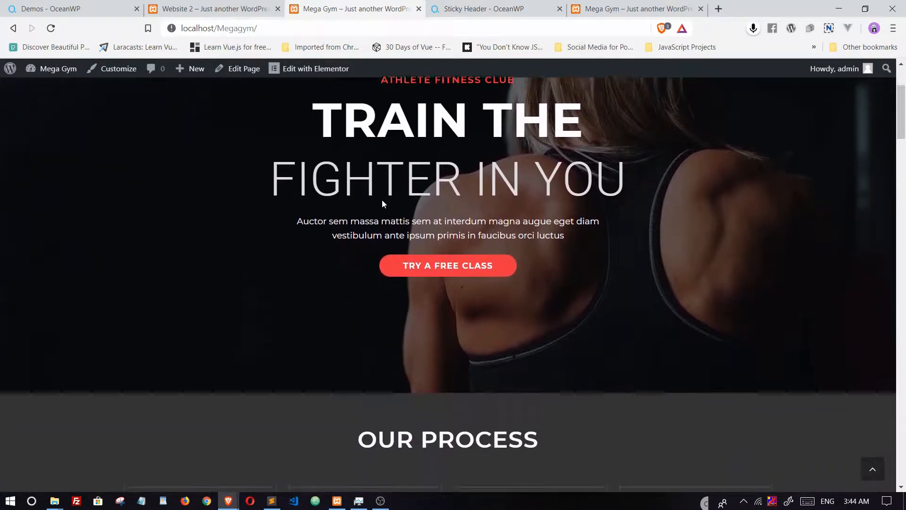
scroll(382, 204, down, 20)
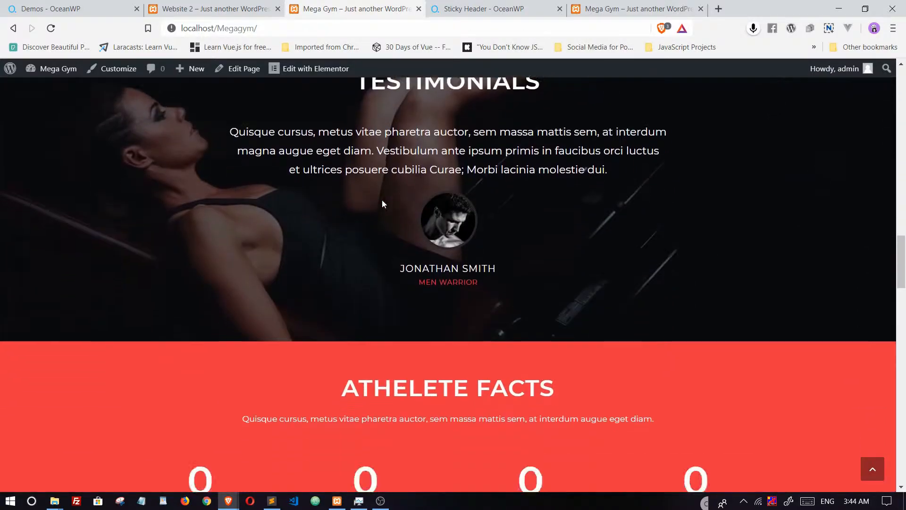
scroll(382, 204, down, 10)
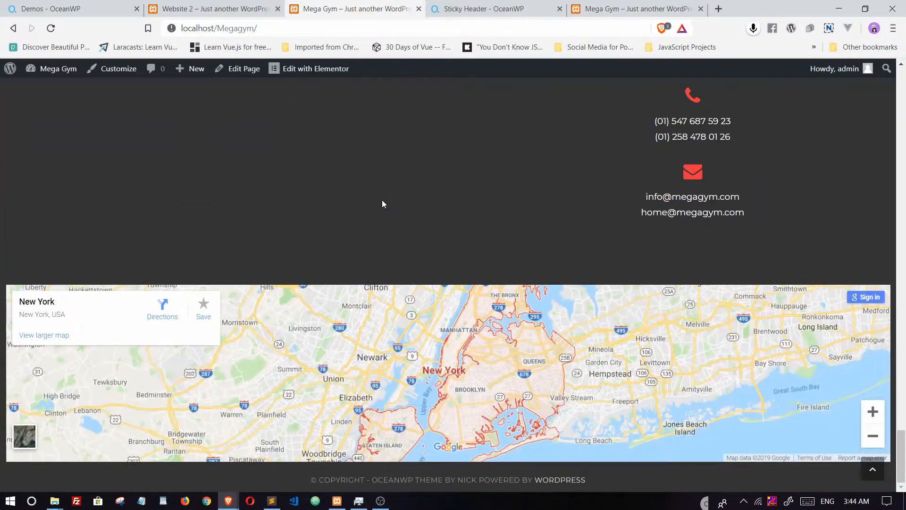
Step: Compare with the Website 2 site, then return to Mega Gym
click(217, 9)
scroll(446, 163, down, 1)
scroll(446, 163, down, 20)
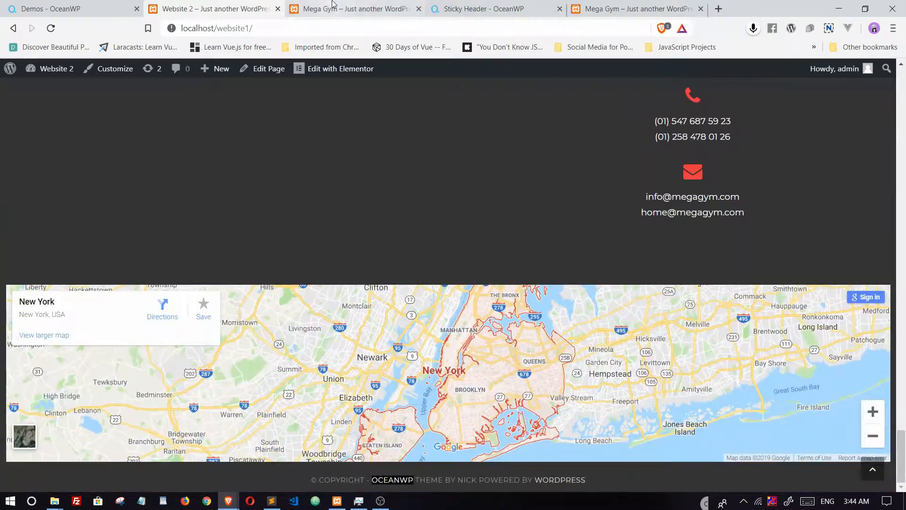
click(333, 6)
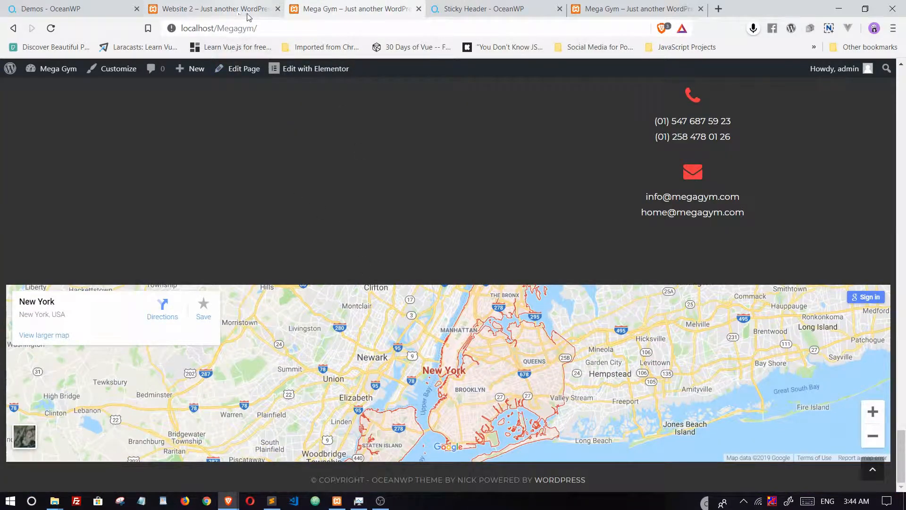
Step: Select the Mega Gym web address, scroll back to the top, and switch to the OceanWP demos page
click(264, 26)
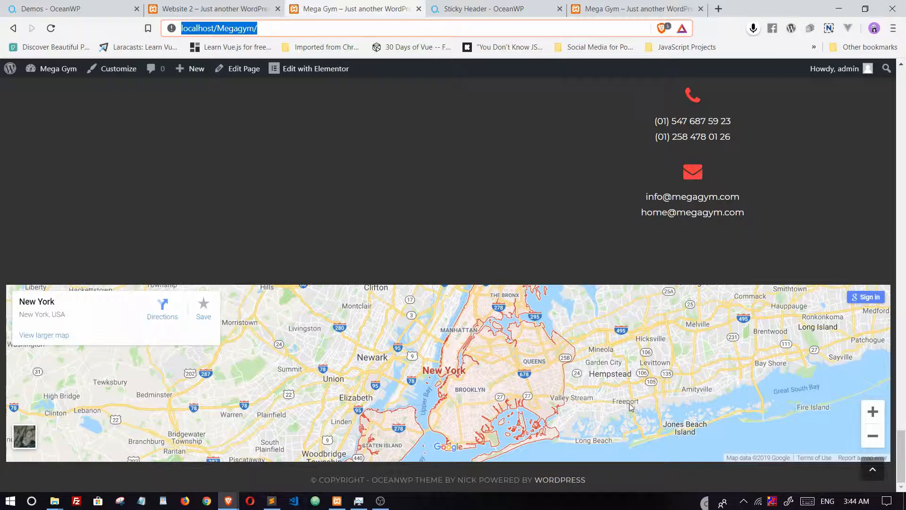
scroll(632, 393, up, 15)
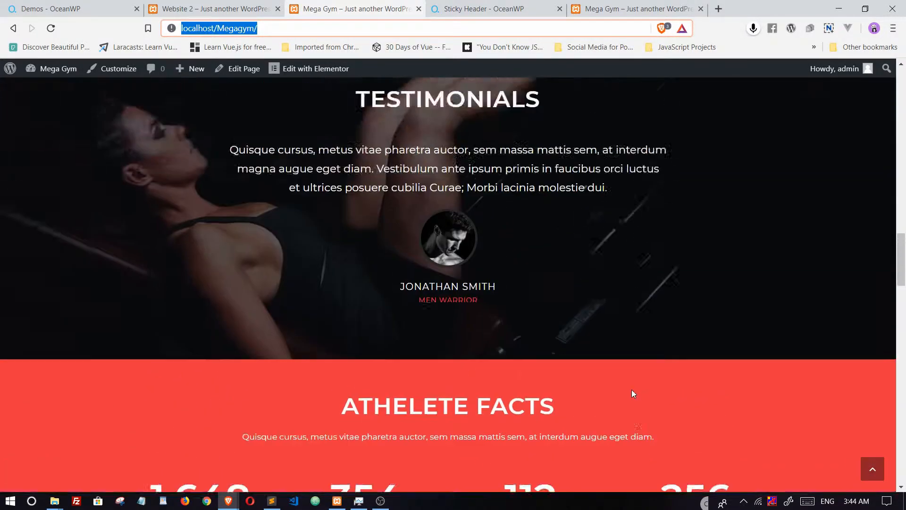
scroll(632, 394, up, 10)
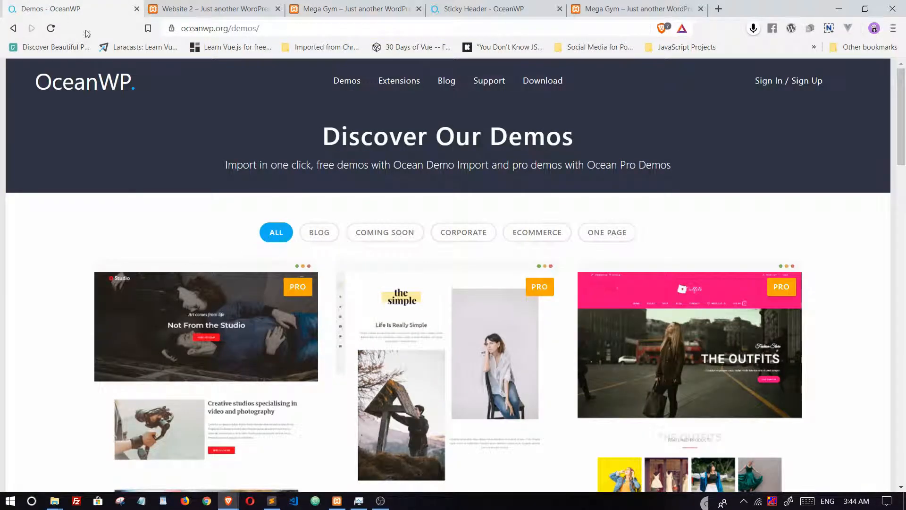
click(52, 8)
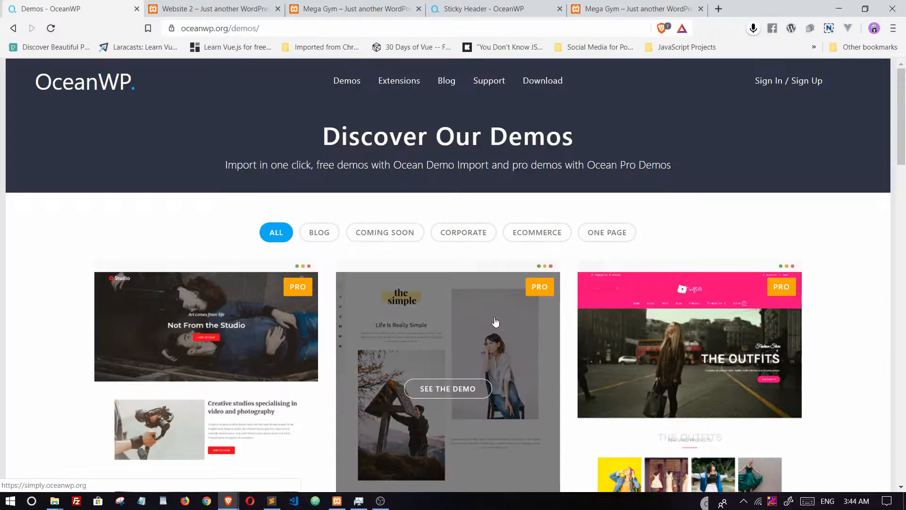
scroll(493, 322, down, 18)
scroll(491, 323, up, 18)
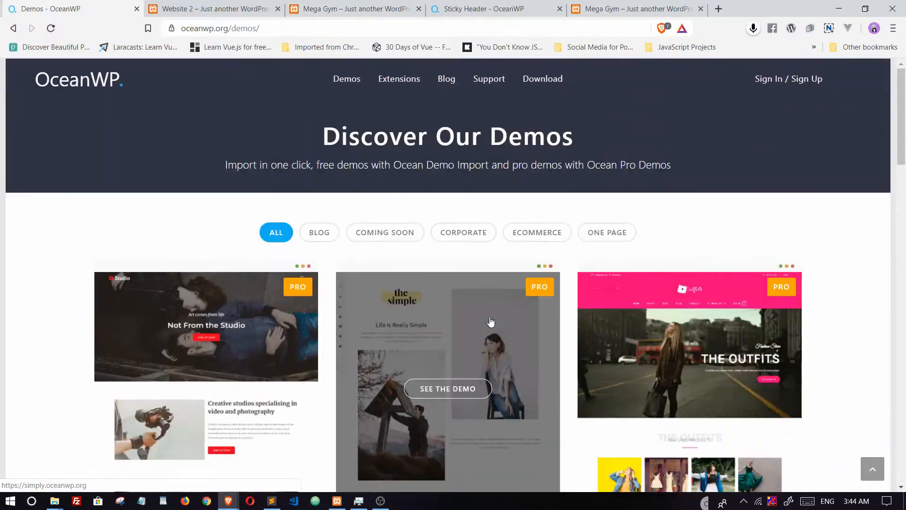
scroll(439, 307, down, 12)
scroll(430, 316, up, 12)
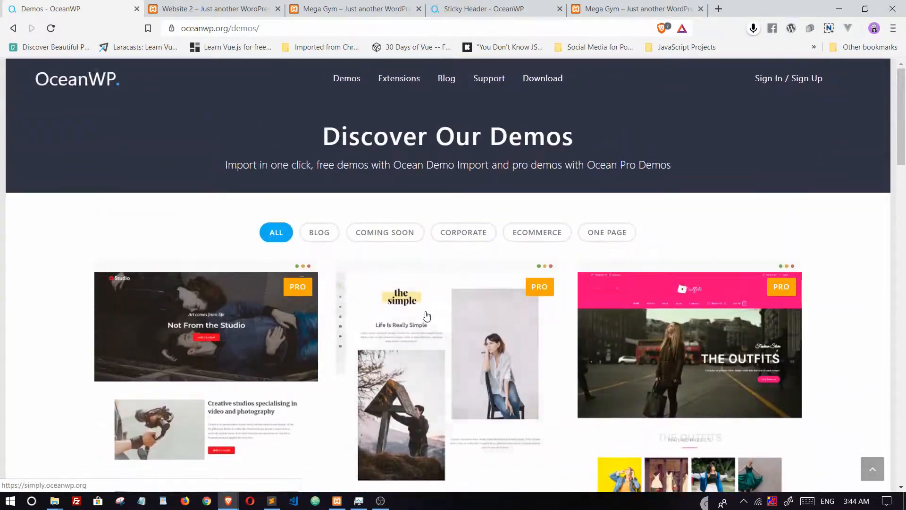
click(320, 234)
click(366, 234)
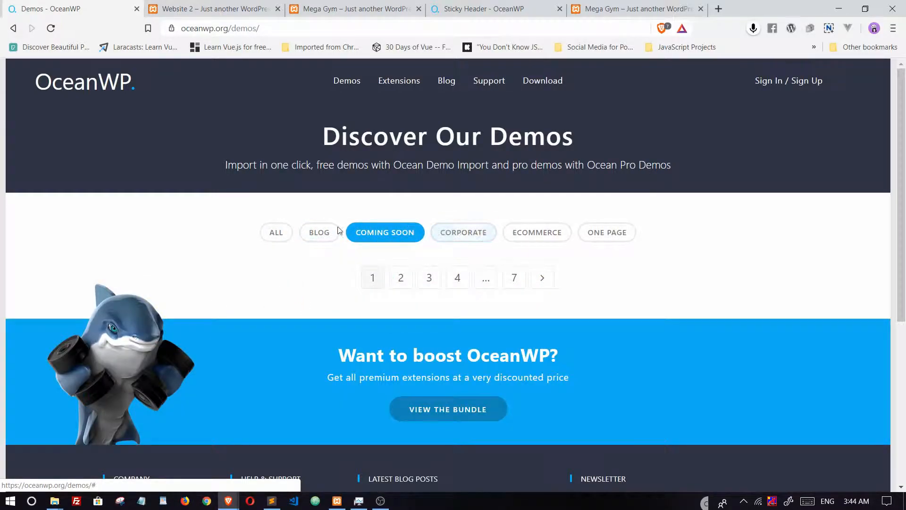
click(319, 232)
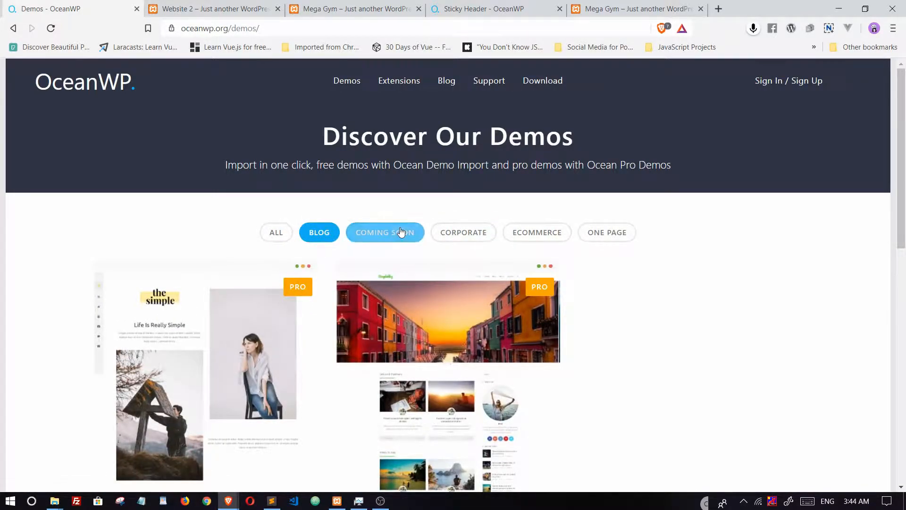
click(401, 231)
click(463, 233)
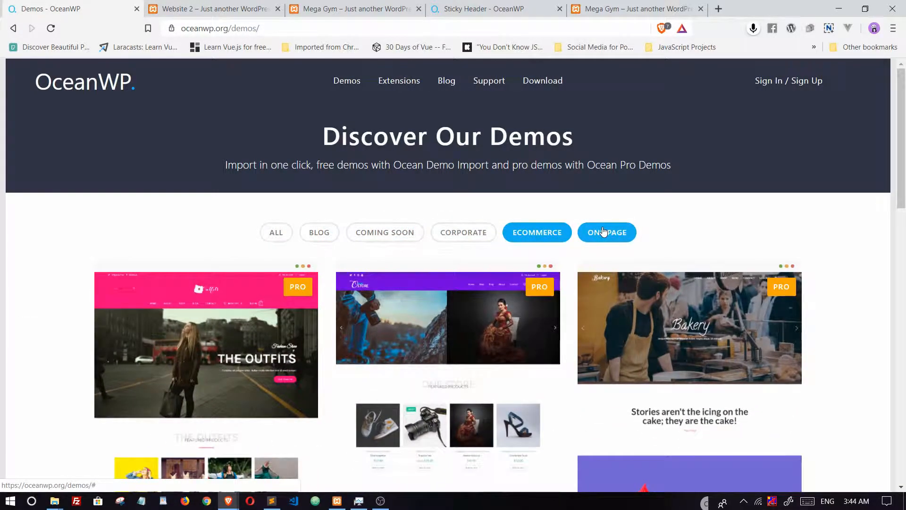
click(603, 232)
click(282, 238)
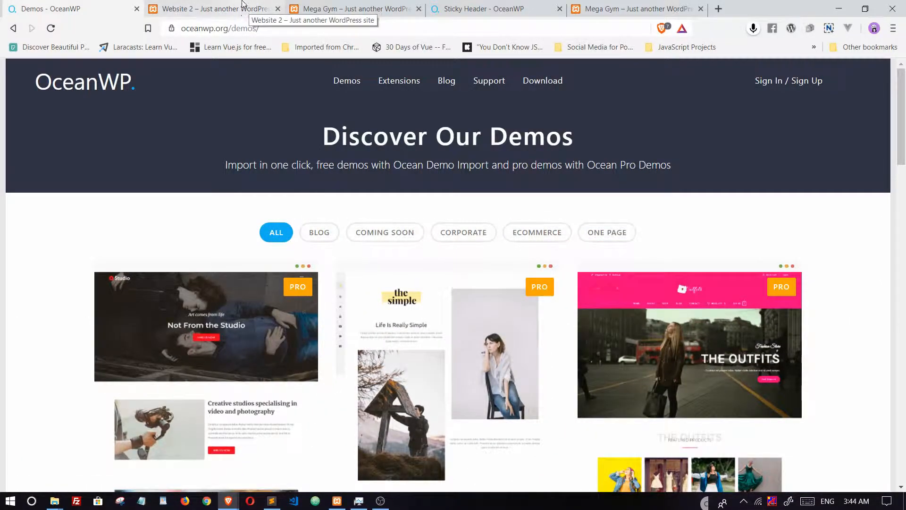
Step: Scroll the Mega Gym site past the trainers and athlete facts to the $99/$69/$49 pricing plans
click(330, 9)
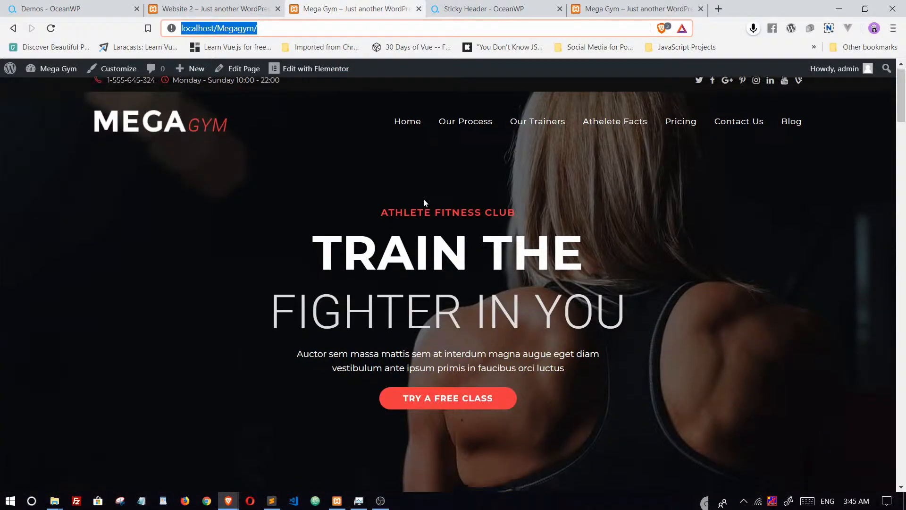
scroll(424, 199, down, 10)
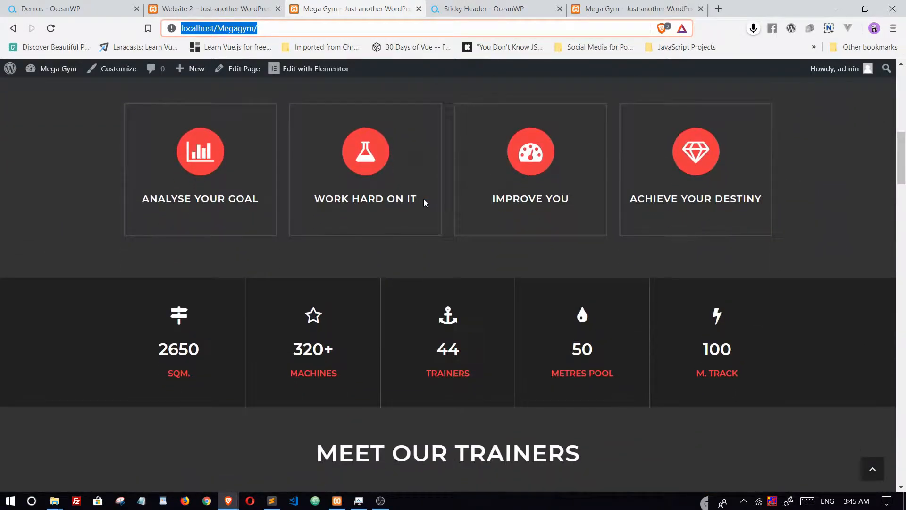
scroll(423, 202, down, 15)
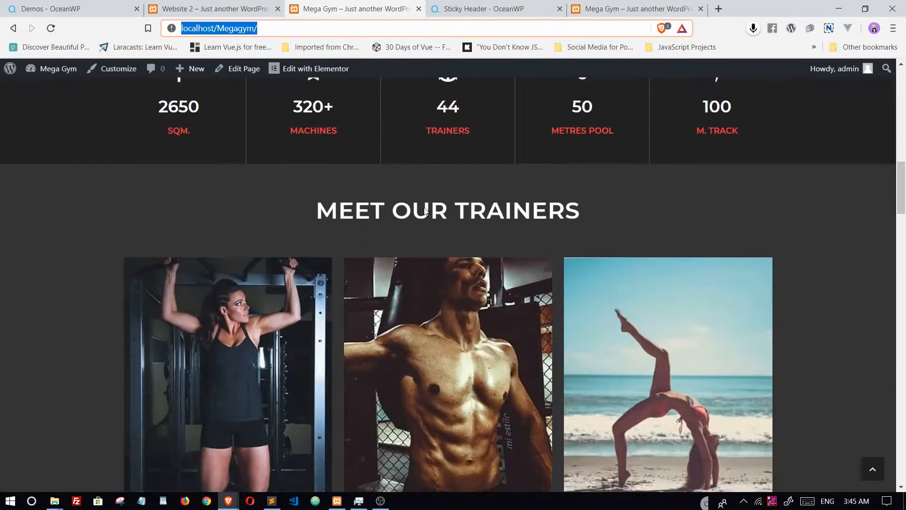
scroll(424, 209, down, 6)
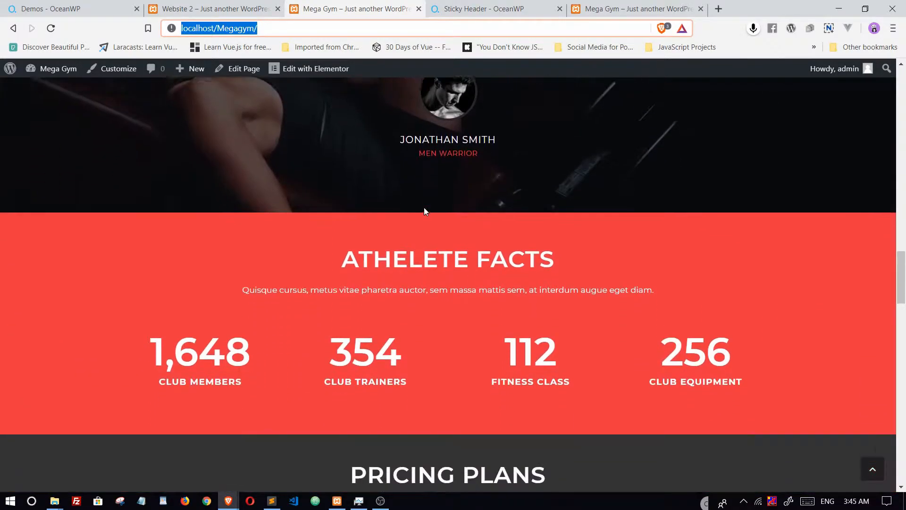
scroll(423, 211, down, 5)
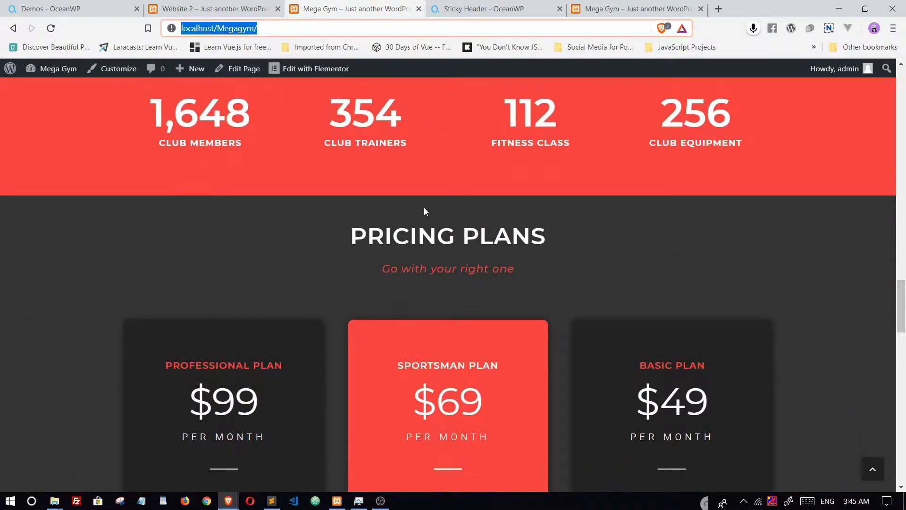